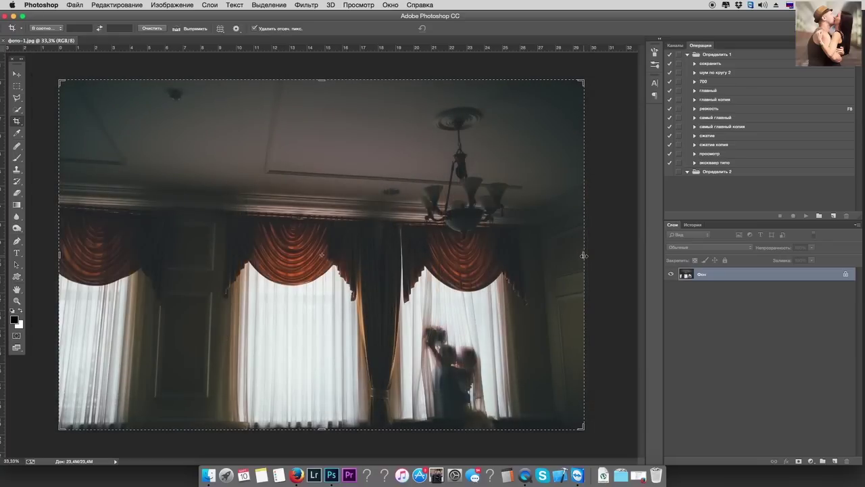
Crop the photo, trimming a strip off the right side and the ceiling above the windows.
drag(583, 255, 567, 254)
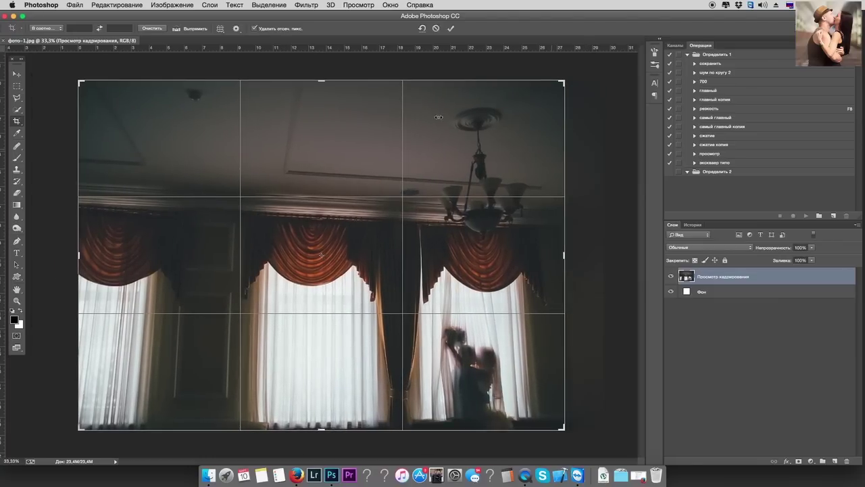
drag(321, 80, 321, 117)
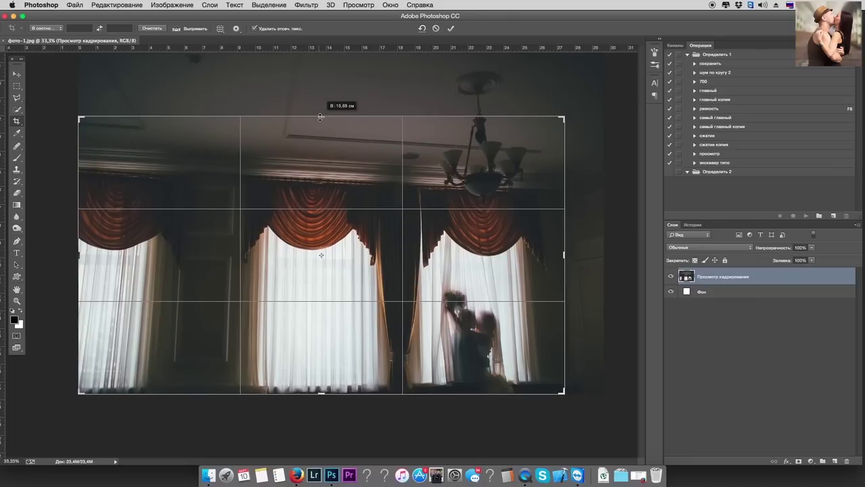
key(Return)
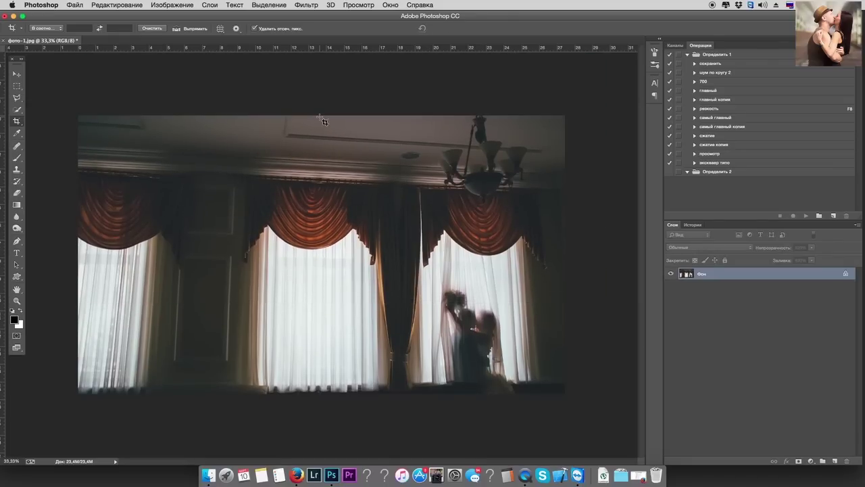
Select the middle curtained window with the Rectangular Marquee and copy it to a new layer.
click(17, 88)
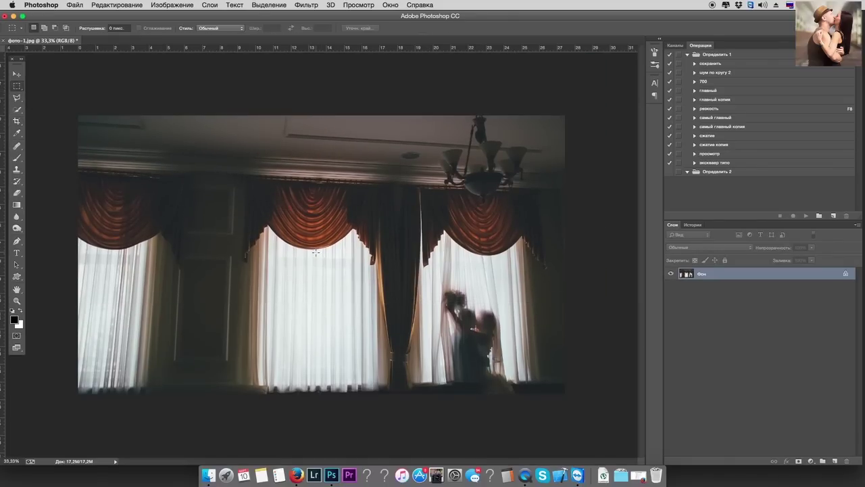
drag(398, 181, 235, 414)
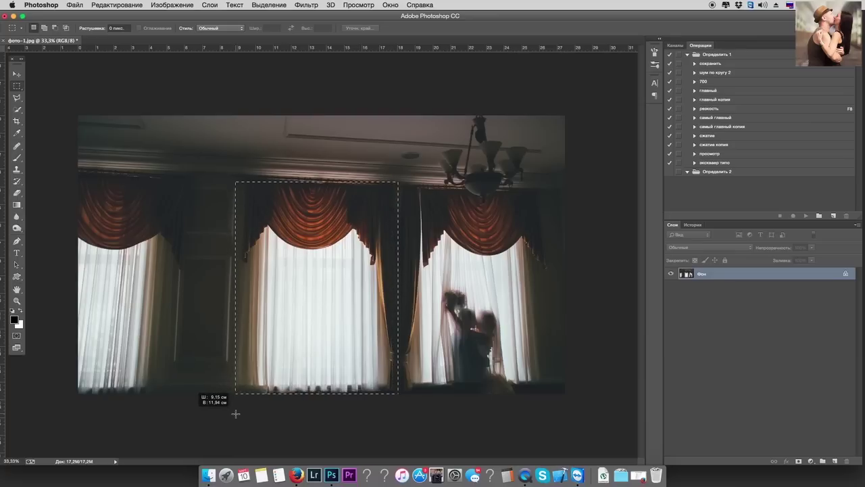
click(233, 163)
mouse_move(221, 162)
mouse_down()
mouse_move(319, 287)
mouse_move(400, 414)
mouse_up()
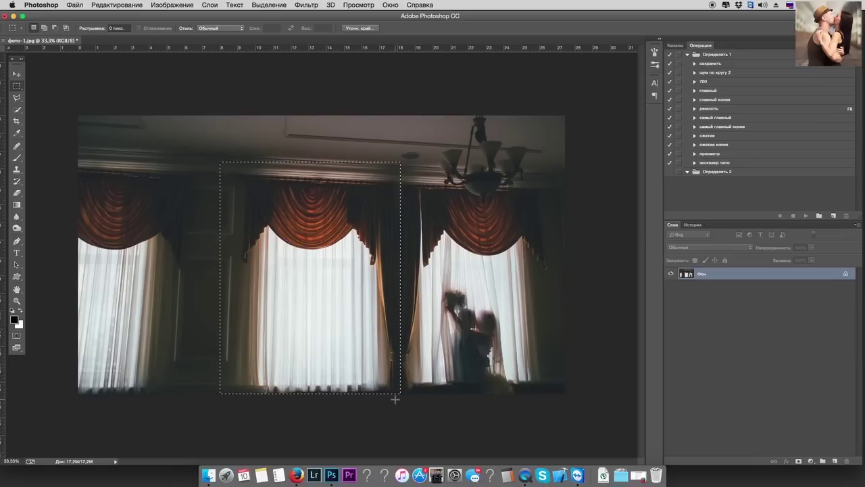
key(ctrl+j)
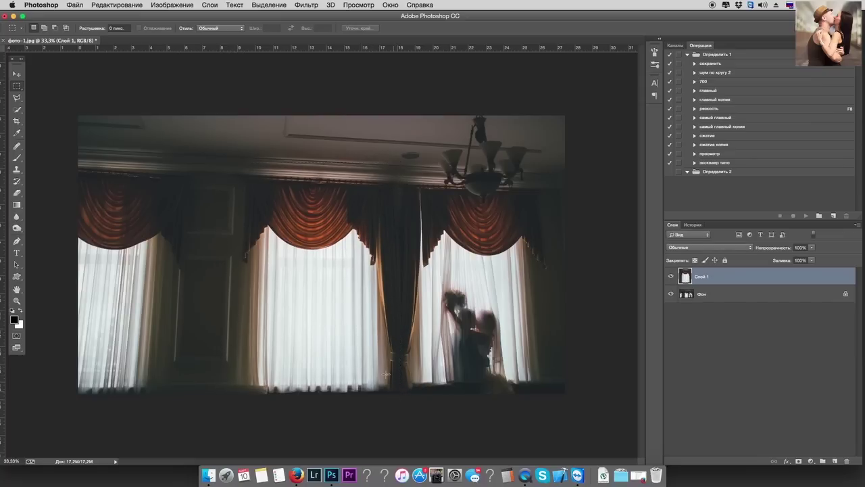
Move the copied window right so it sits over the right window.
click(17, 76)
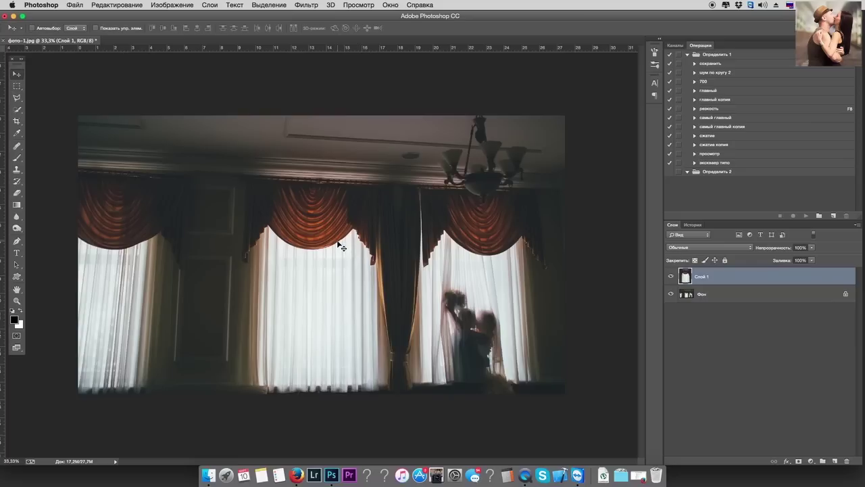
key(ctrl+t)
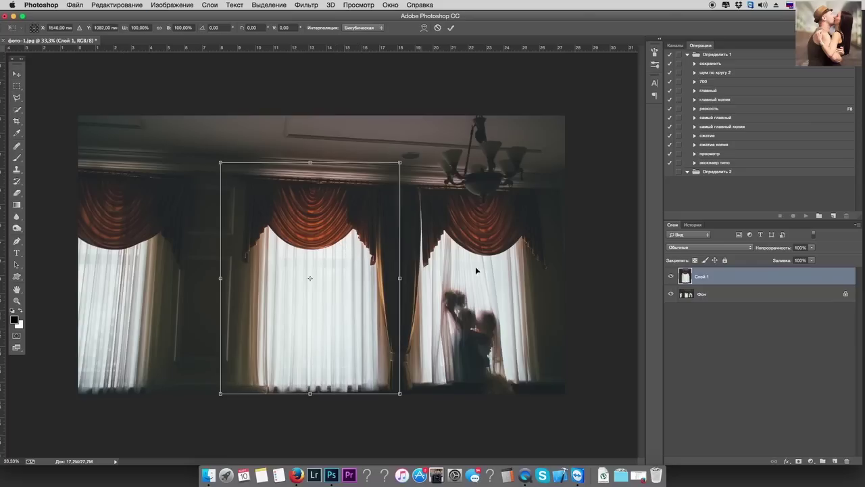
key(Return)
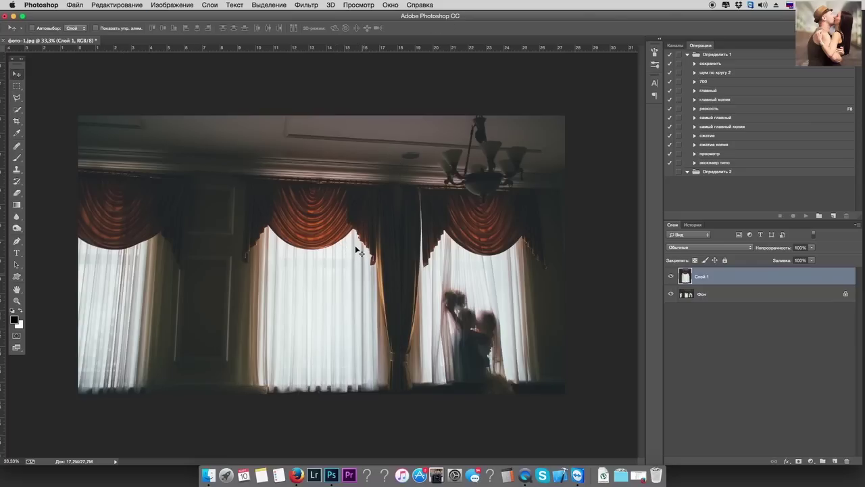
drag(357, 248, 507, 234)
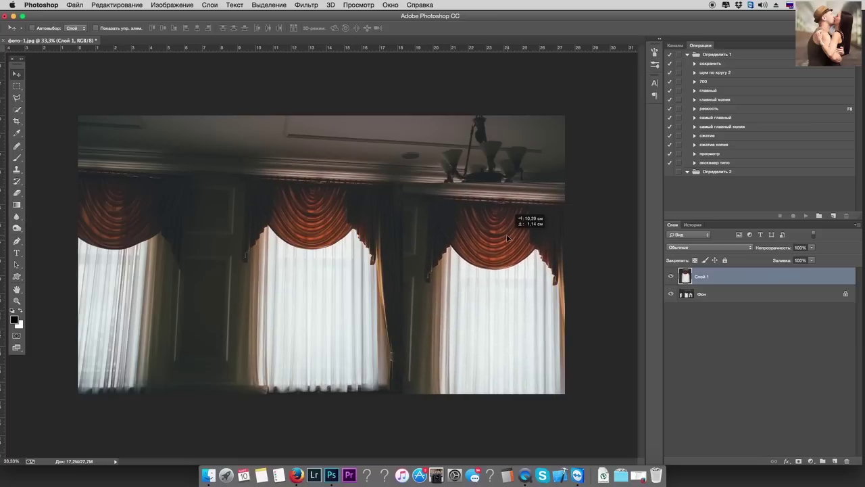
mouse_move(507, 233)
mouse_down()
mouse_move(452, 229)
mouse_move(581, 224)
mouse_move(471, 216)
mouse_up()
Flip the copied window horizontally and reposition it over the right window.
key(ctrl+t)
right_click(474, 276)
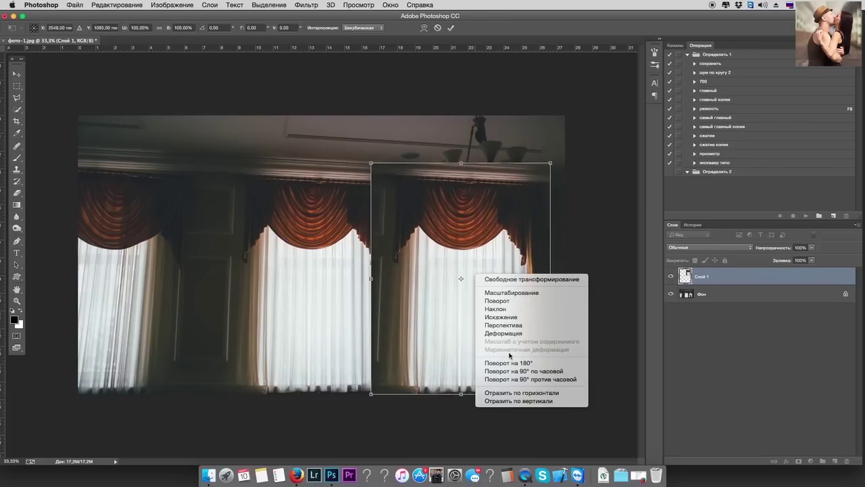
click(518, 393)
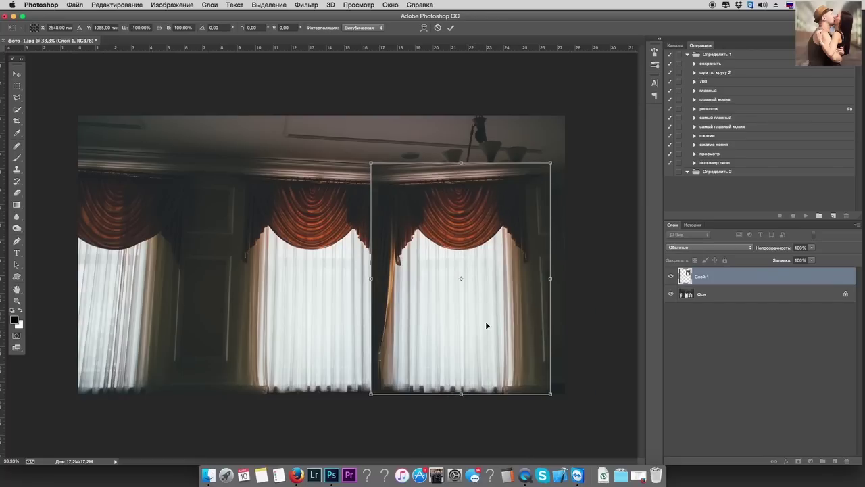
key(Return)
mouse_move(454, 228)
mouse_down()
mouse_move(538, 253)
mouse_move(485, 248)
mouse_move(482, 236)
mouse_up()
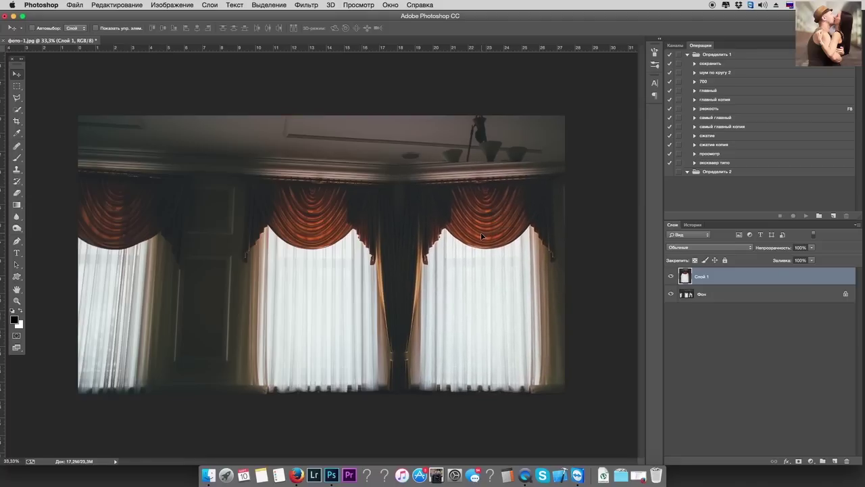
Skew the copy's top-right corner down to match the right cornice, then nudge it right.
key(ctrl+t)
right_click(477, 259)
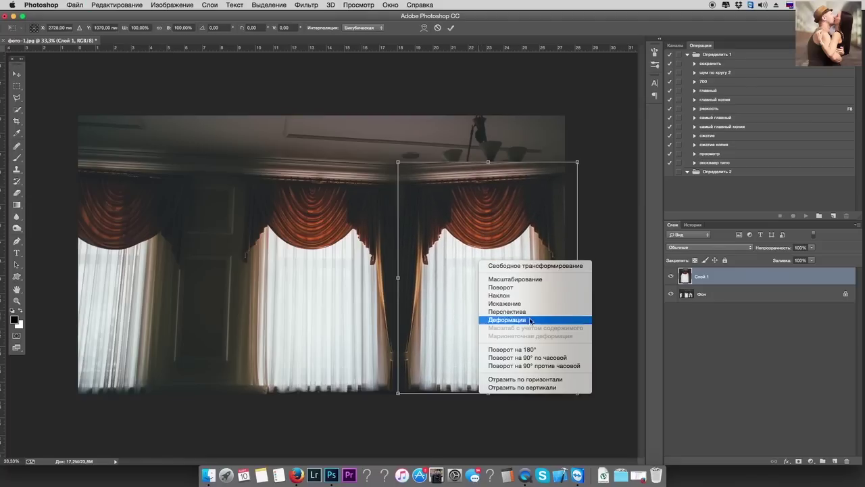
click(532, 305)
drag(577, 166, 580, 185)
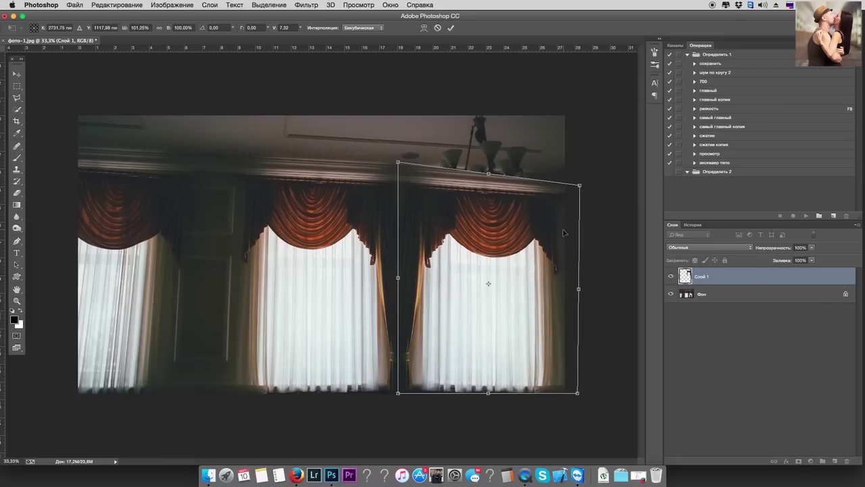
key(Return)
drag(503, 238, 508, 244)
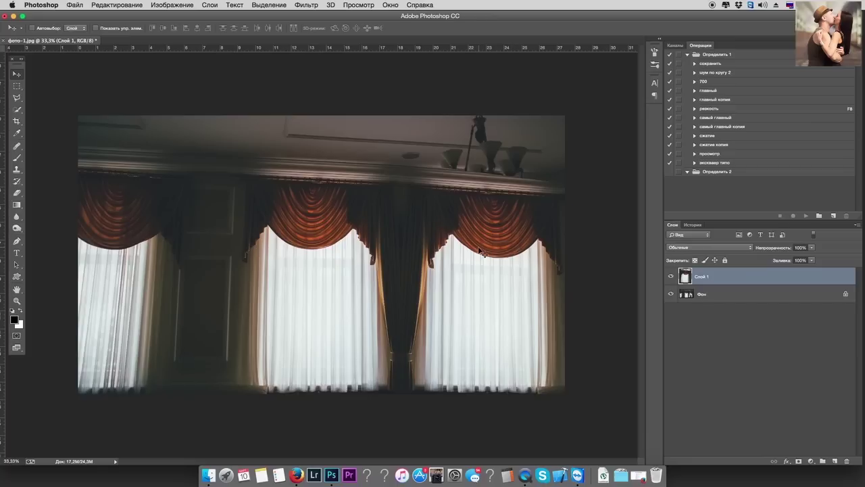
Stretch the copied window's right side slightly to finish aligning it.
key(ctrl+t)
right_click(553, 266)
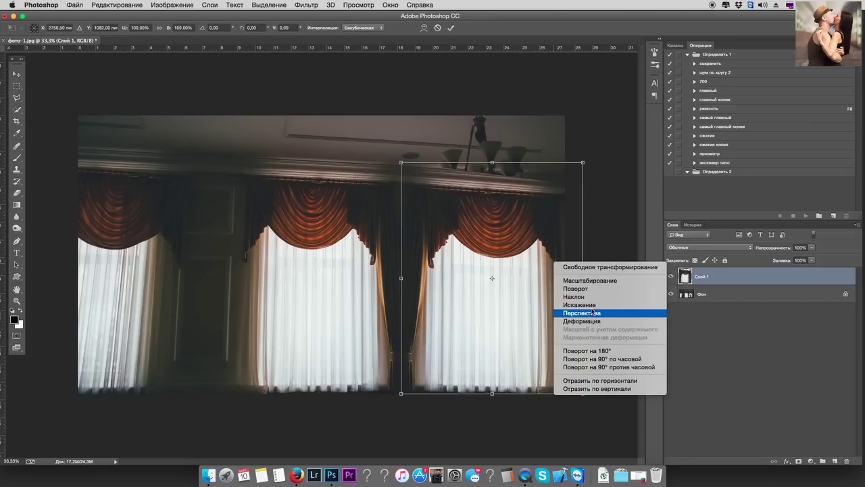
click(604, 281)
drag(584, 280, 583, 278)
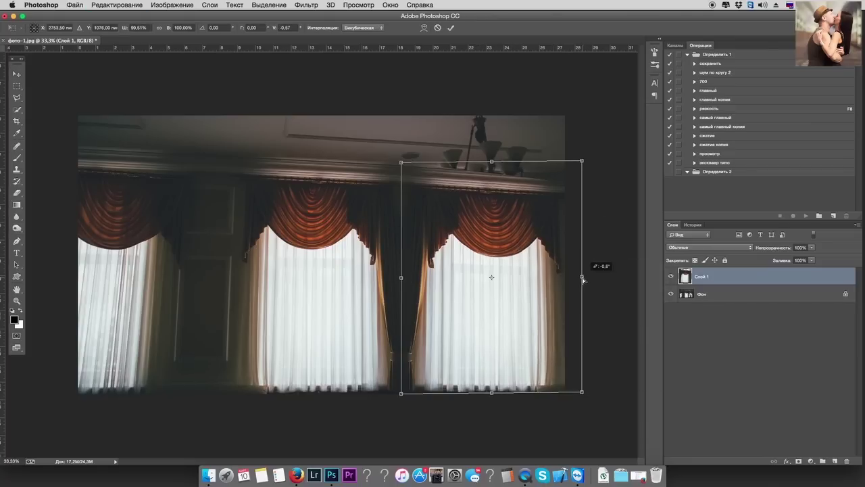
key(Return)
On the background layer, copy the middle window's right half onto a new layer.
click(687, 296)
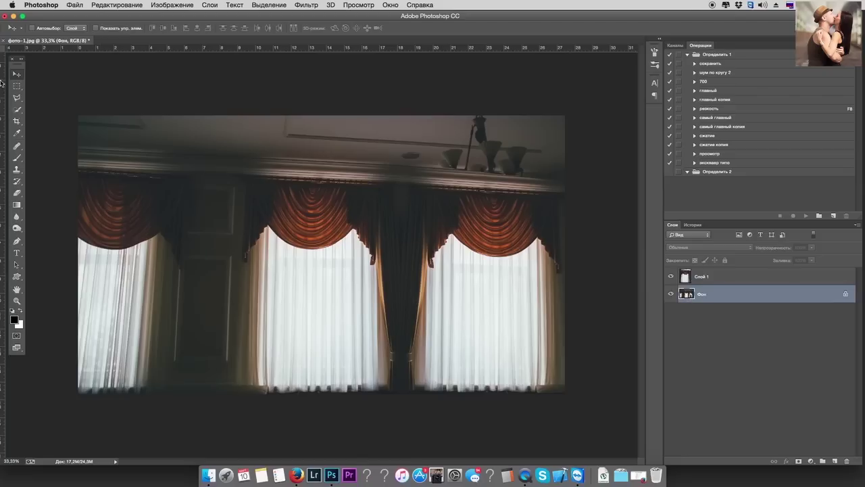
click(17, 86)
mouse_move(305, 173)
mouse_down()
mouse_move(401, 419)
mouse_move(402, 399)
mouse_up()
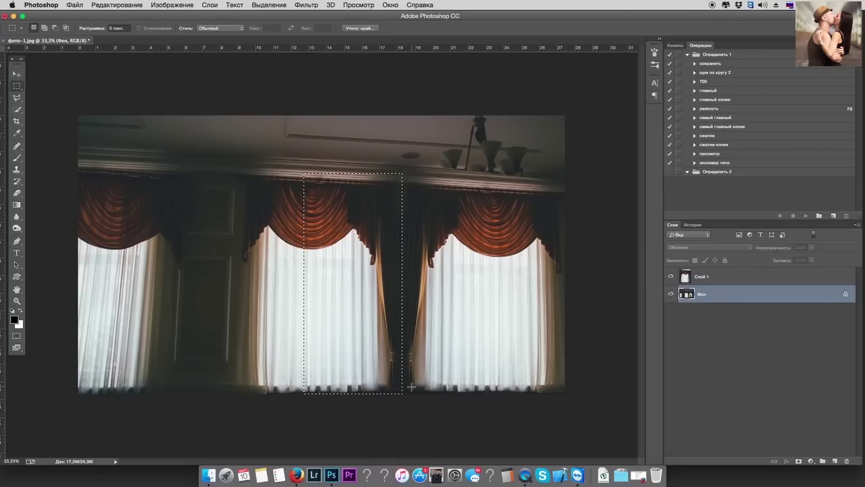
key(ctrl+j)
Flip the strip horizontally and move it left over the middle window's left half.
click(19, 74)
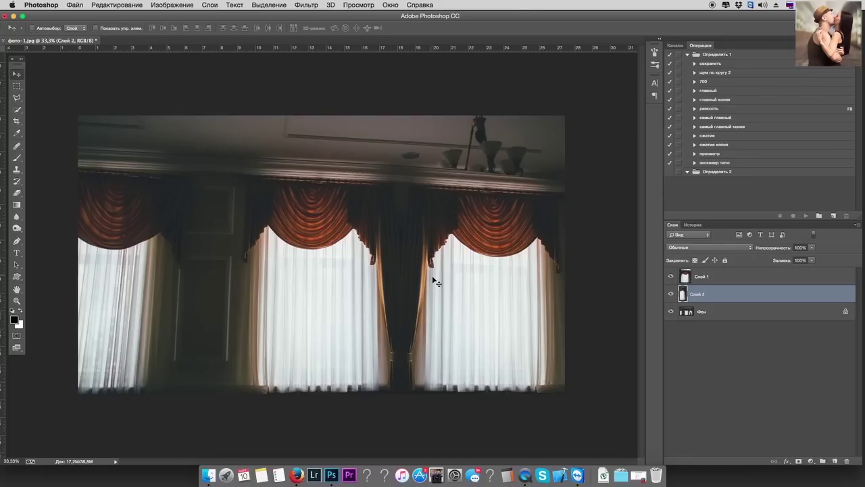
key(ctrl+t)
right_click(352, 322)
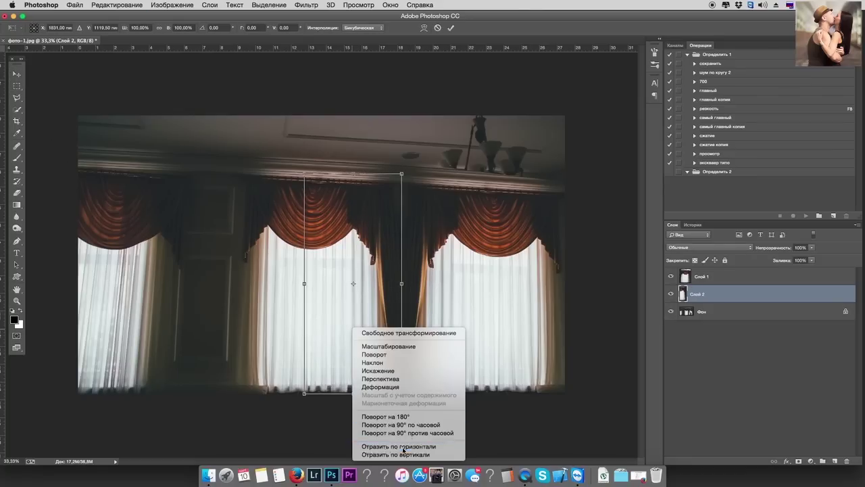
click(389, 443)
key(Return)
mouse_move(357, 313)
mouse_down()
mouse_move(293, 289)
mouse_move(267, 312)
mouse_up()
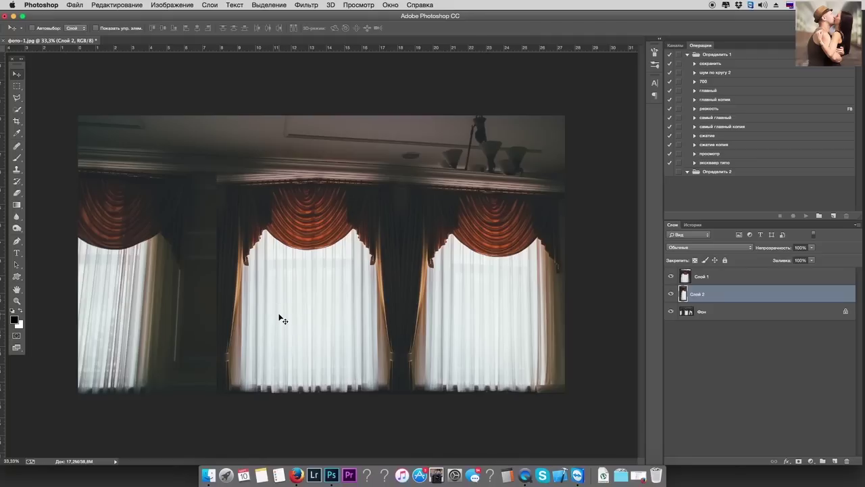
Skew the strip's top-left corner up to the cornice and fine-tune its position.
key(ctrl+t)
right_click(279, 281)
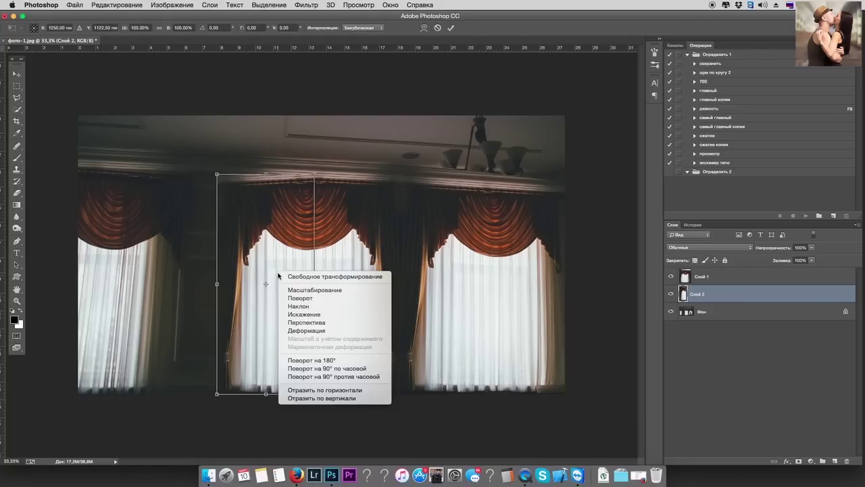
click(297, 311)
drag(217, 175, 215, 163)
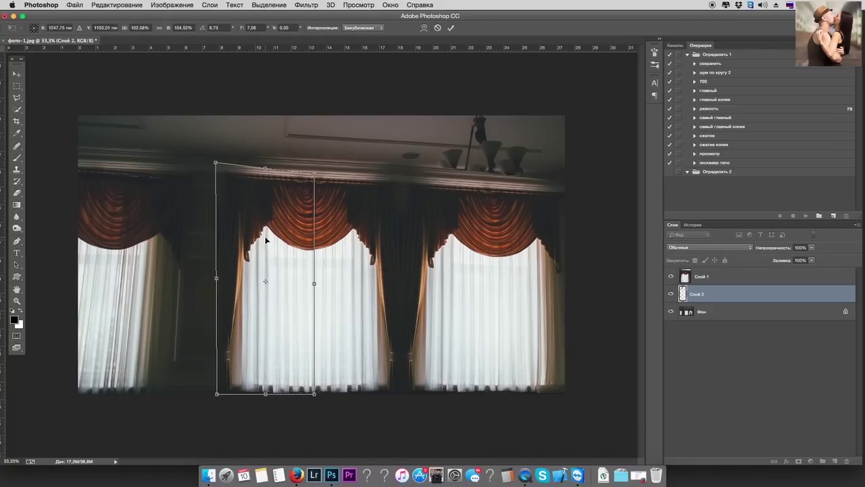
drag(266, 238, 270, 236)
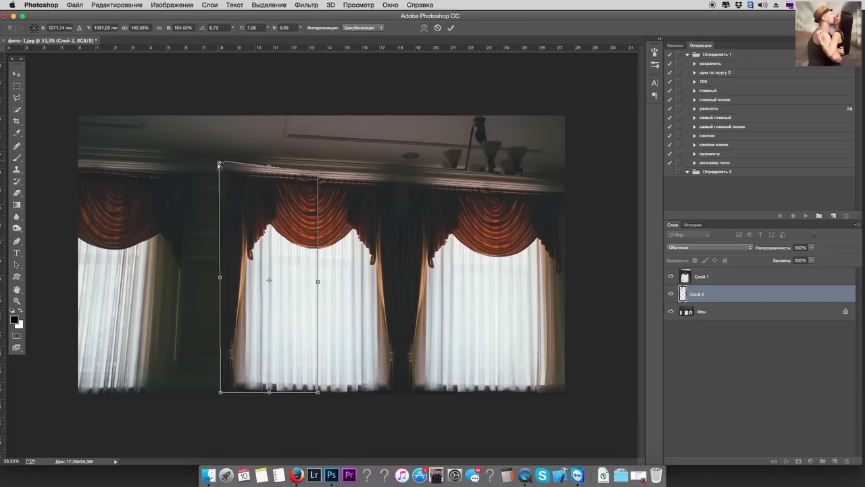
drag(219, 165, 219, 163)
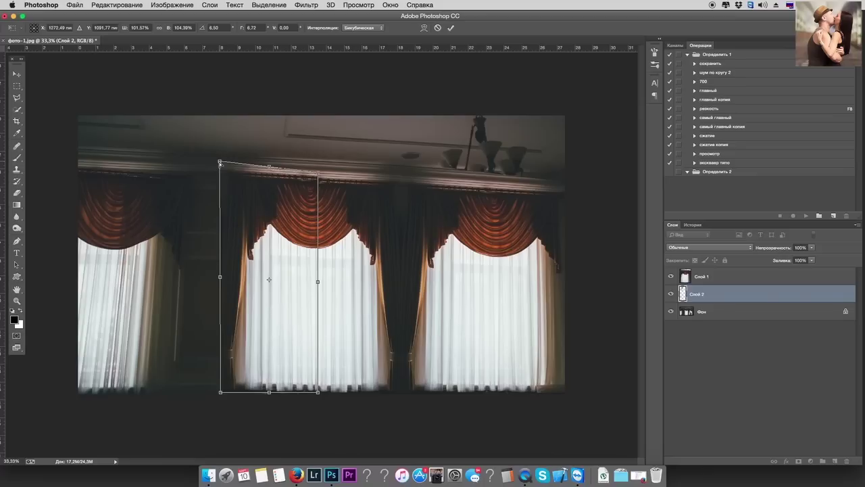
key(Return)
mouse_move(288, 210)
mouse_down()
mouse_move(301, 211)
mouse_move(286, 211)
mouse_up()
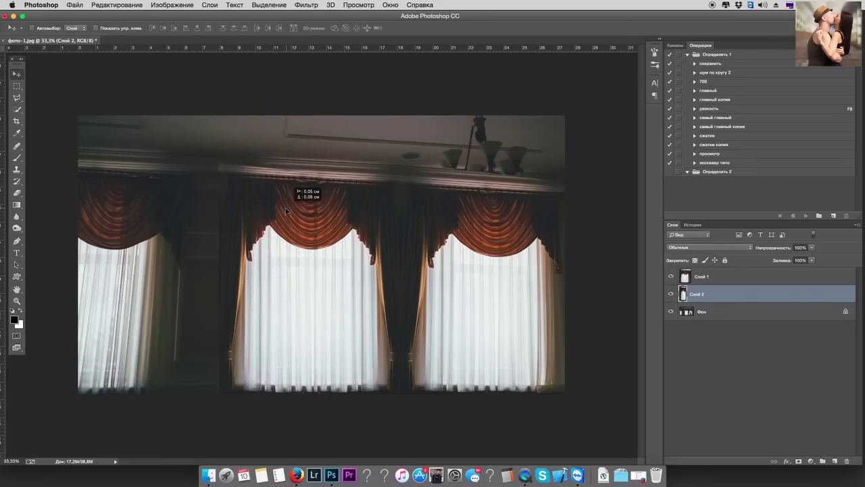
Set up the Eraser at 20% opacity with a smaller brush.
drag(286, 210, 286, 210)
click(16, 194)
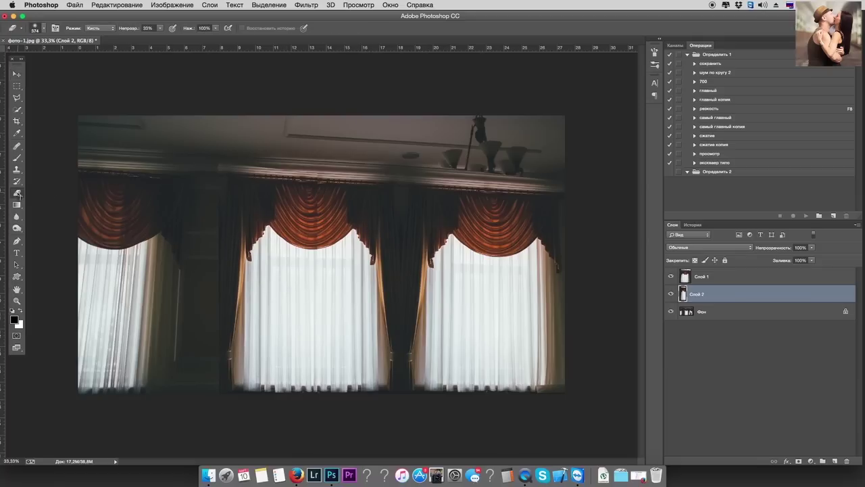
click(161, 28)
drag(158, 40, 151, 39)
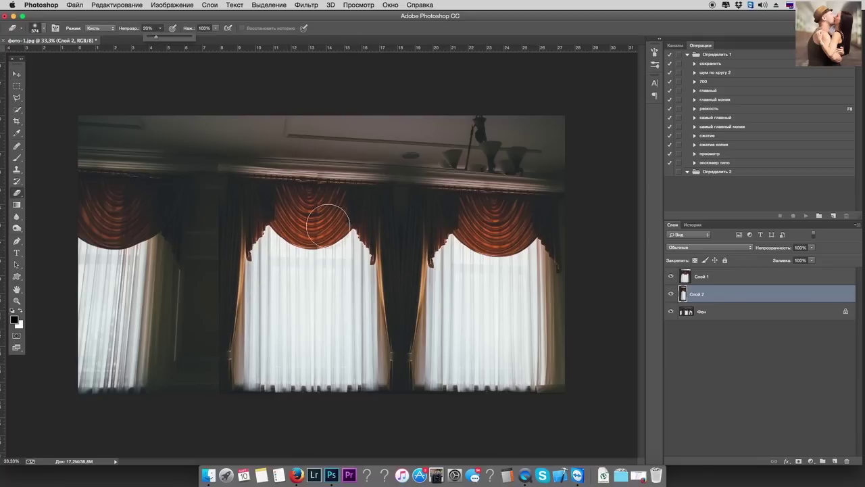
right_click(328, 242)
drag(425, 261, 423, 262)
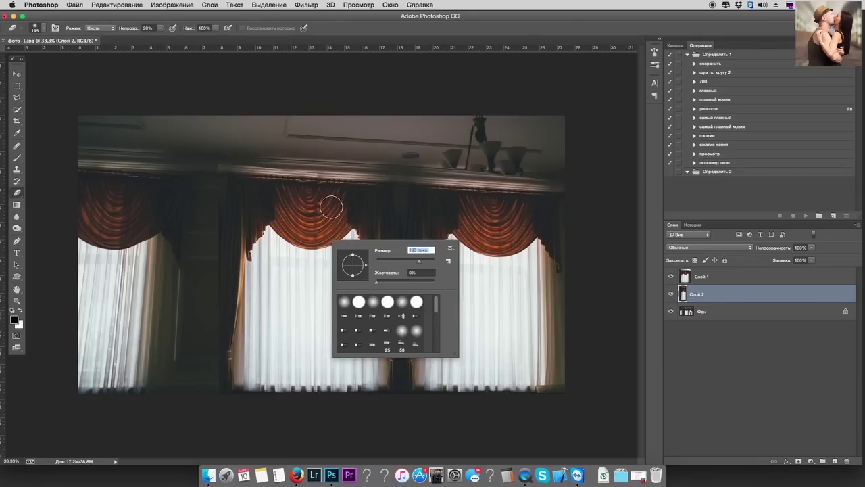
key(Return)
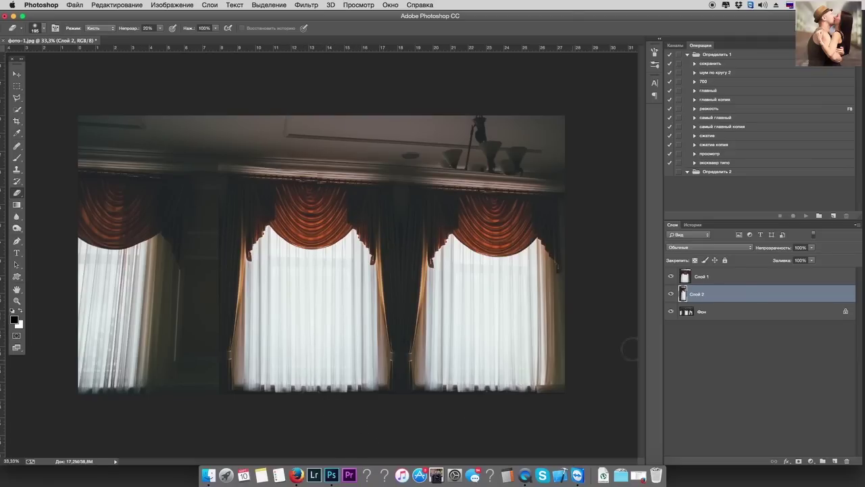
Merge the middle-window layer into Фон and hide the couple layer.
shift+click(686, 312)
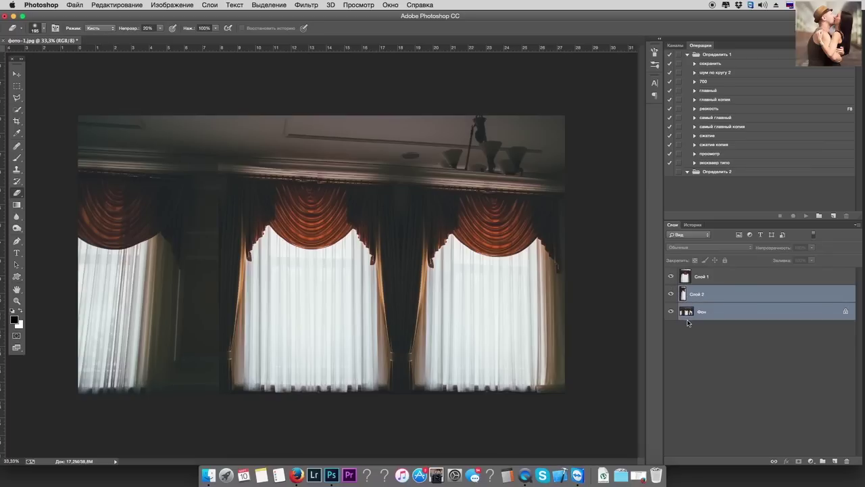
key(ctrl+e)
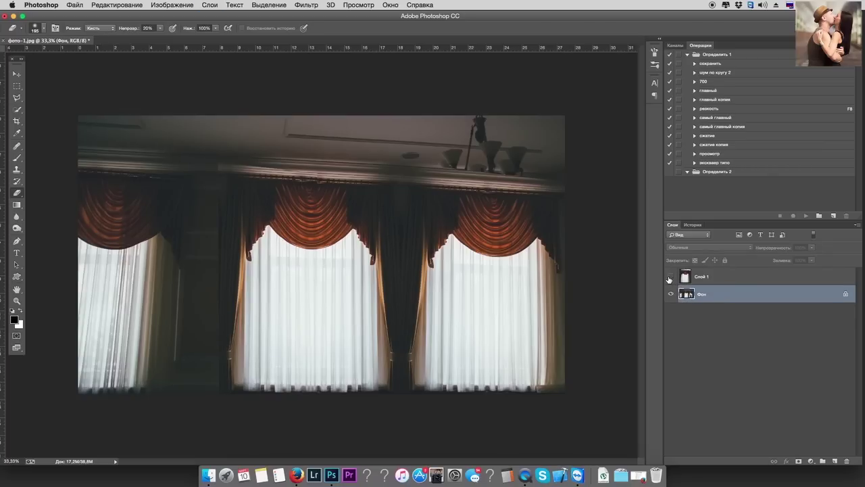
click(669, 277)
click(669, 277)
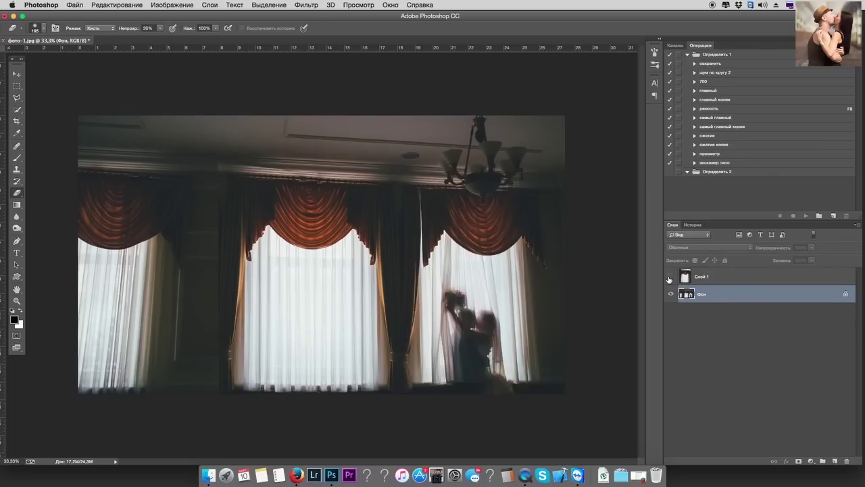
click(670, 277)
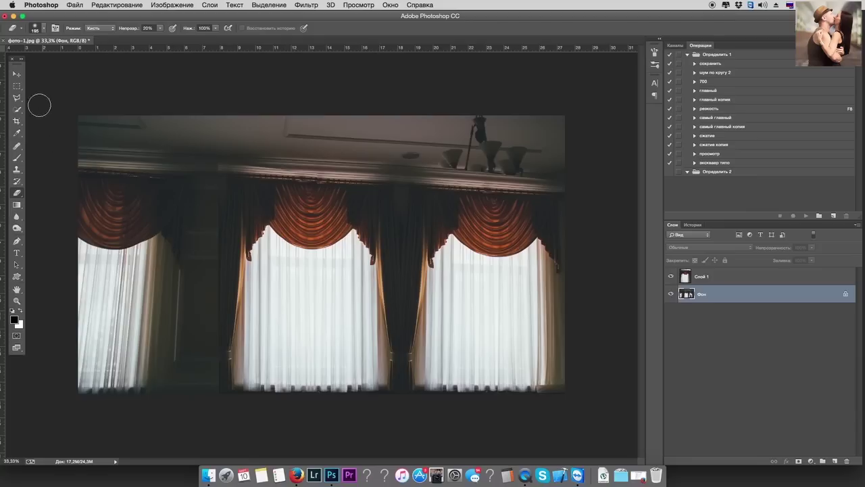
click(17, 86)
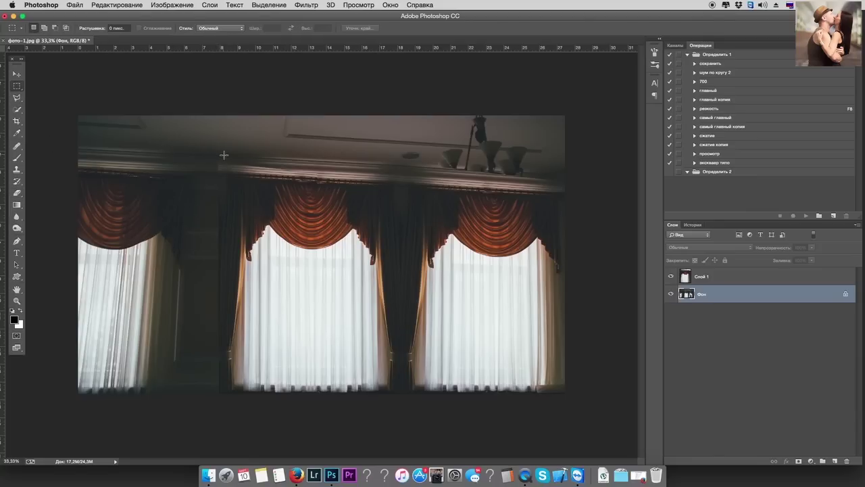
Copy the middle window, cornice to floor, onto Слой 2 and drag it over the left window.
drag(217, 157, 401, 436)
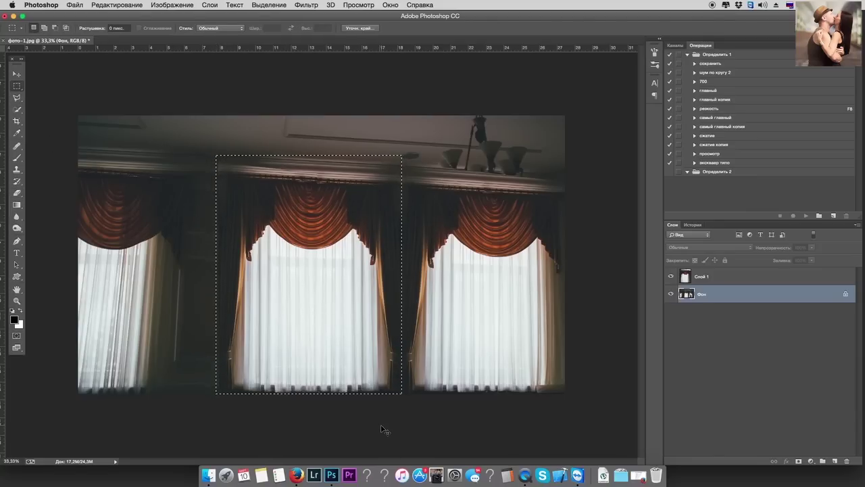
key(ctrl+j)
click(18, 77)
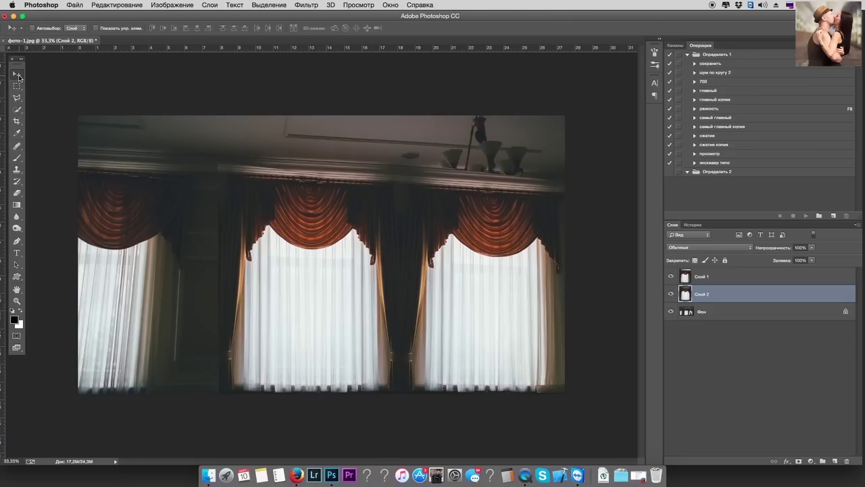
drag(326, 255, 152, 253)
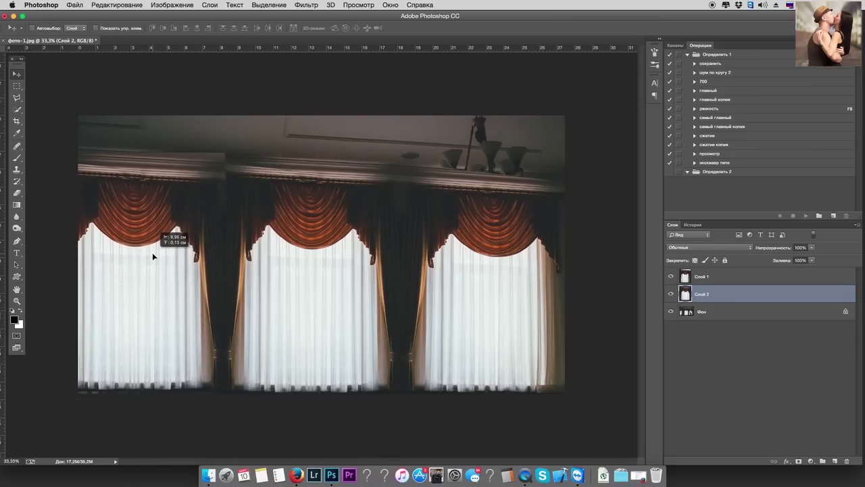
key(ctrl+t)
right_click(137, 219)
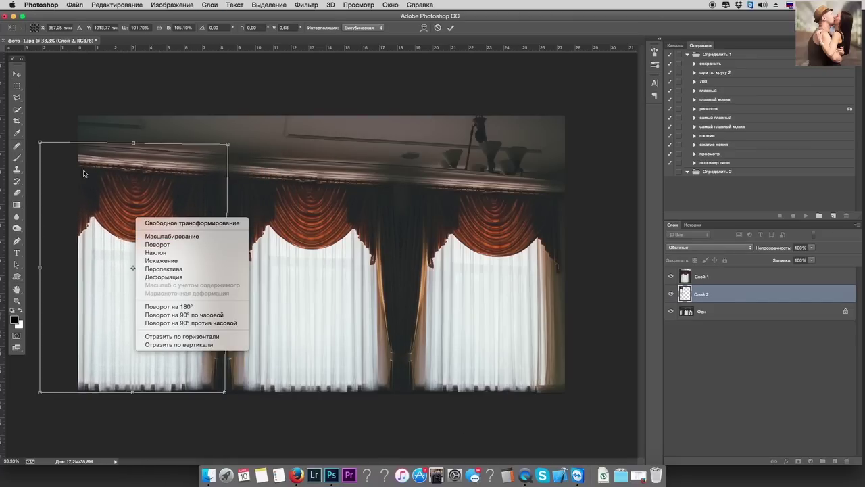
key(Escape)
key(Return)
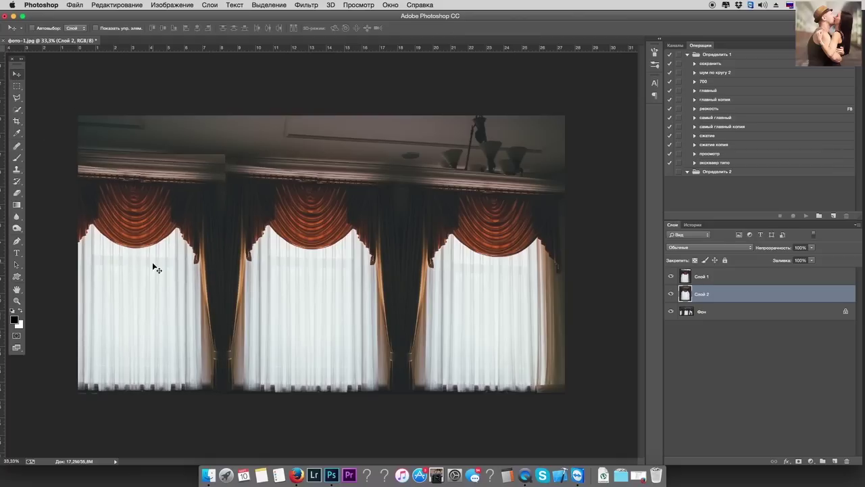
drag(152, 267, 253, 245)
click(17, 120)
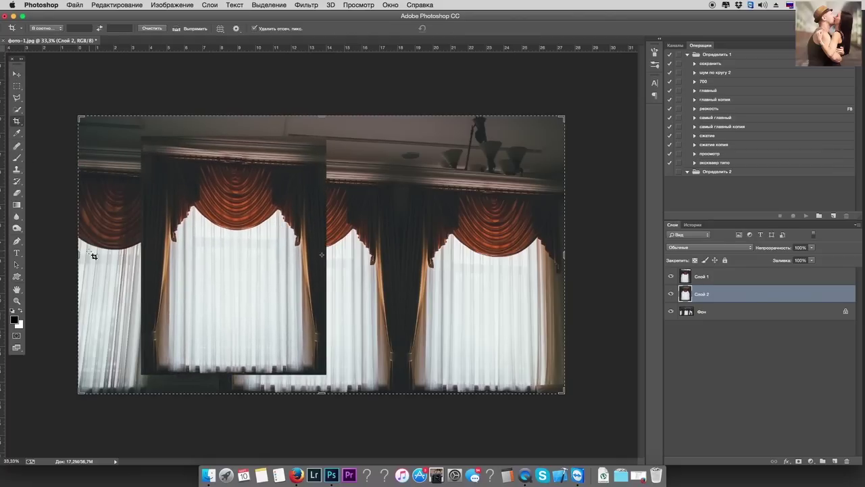
Extend the canvas to the left and move the window copy left and down.
drag(75, 250, 32, 255)
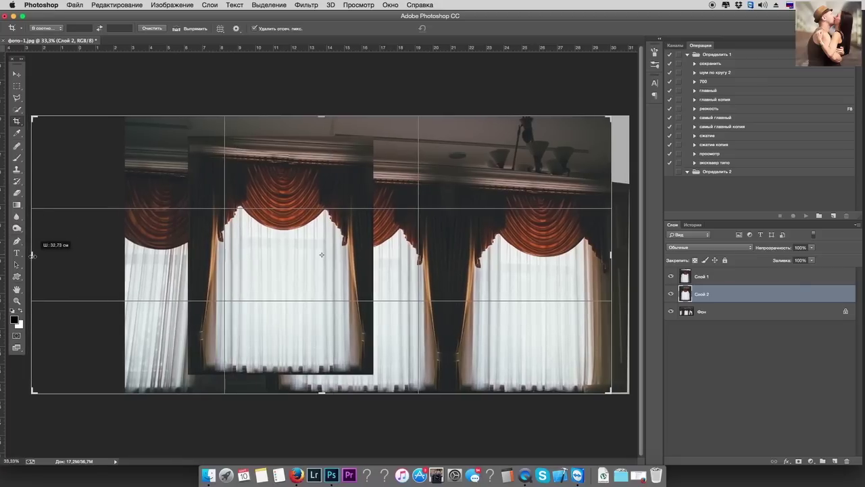
key(Return)
key(v)
drag(231, 190, 184, 205)
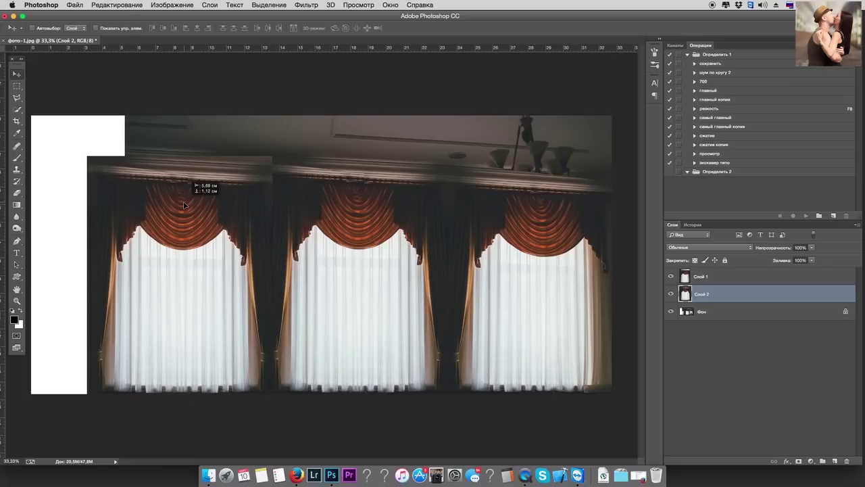
Distort the window copy, raising both top corners to line up with the other windows.
key(ctrl+t)
right_click(185, 209)
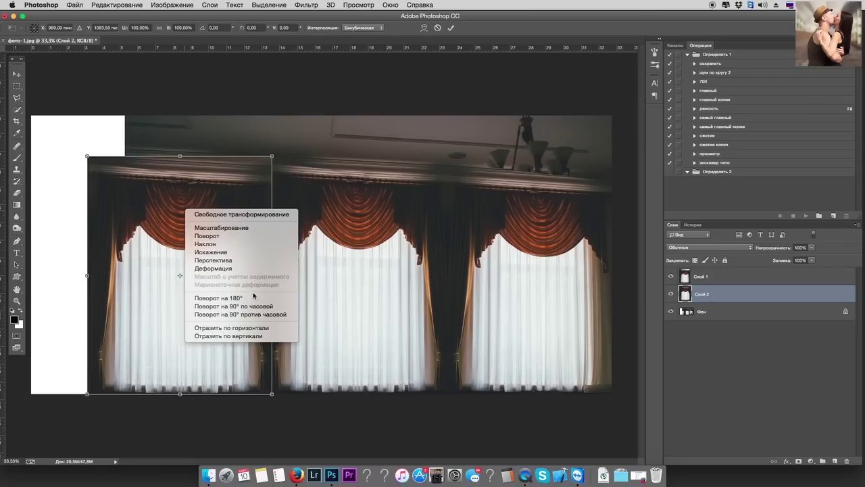
click(241, 255)
drag(271, 157, 273, 144)
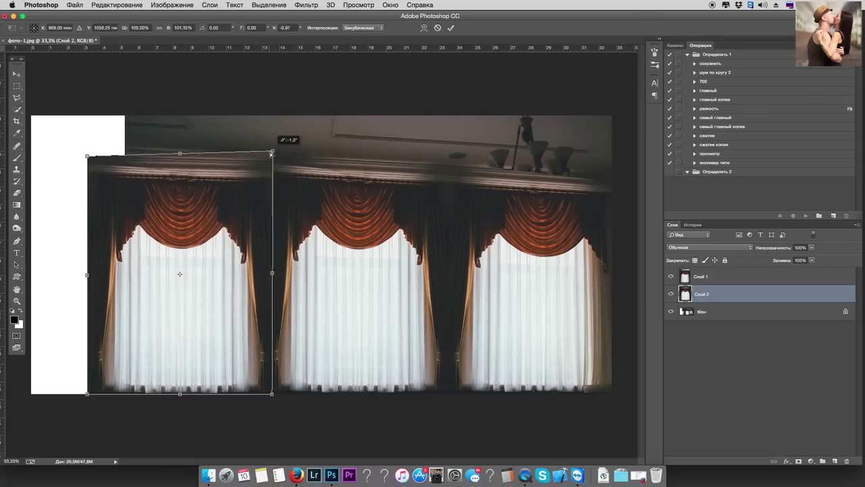
drag(87, 157, 84, 150)
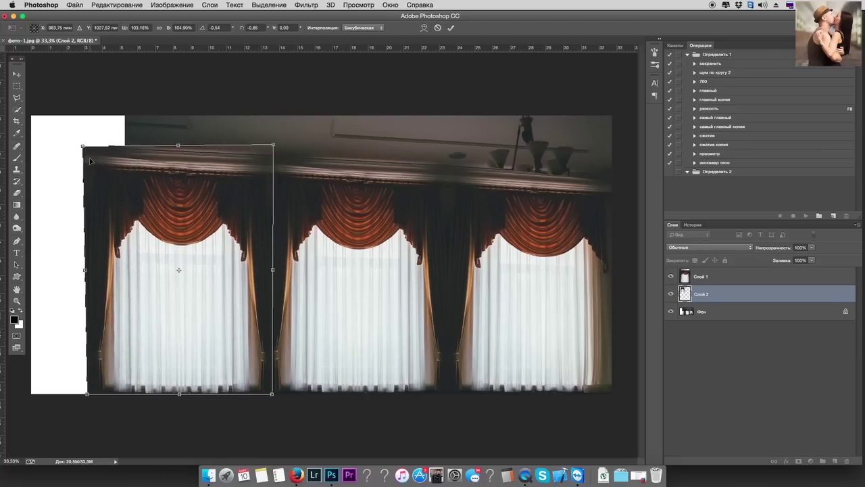
key(Return)
click(727, 278)
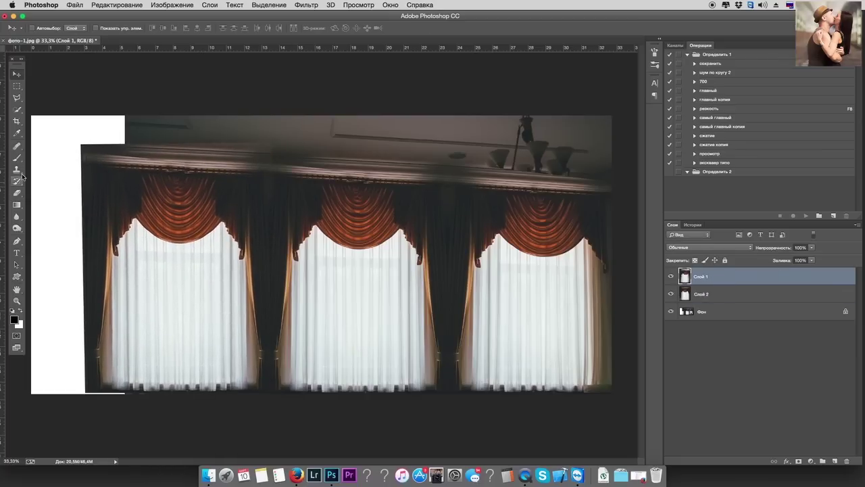
Erase Слой 1 at 100% opacity over the right window to reveal the couple.
click(17, 193)
drag(530, 324, 527, 346)
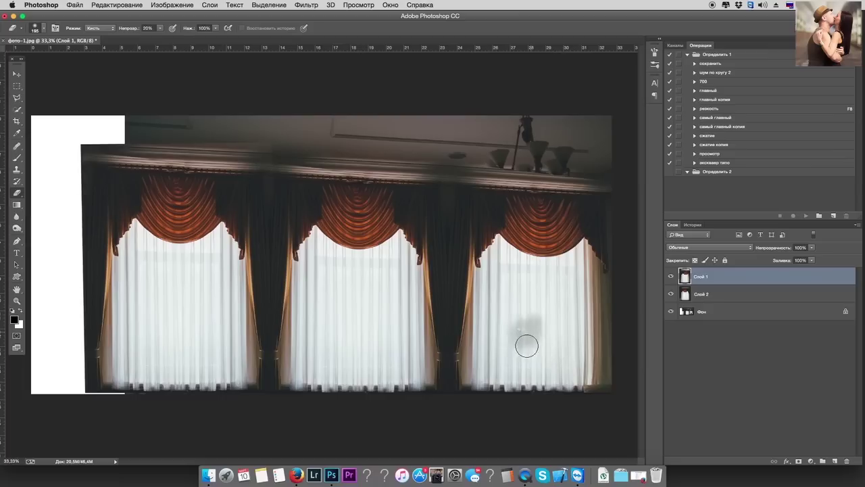
click(160, 29)
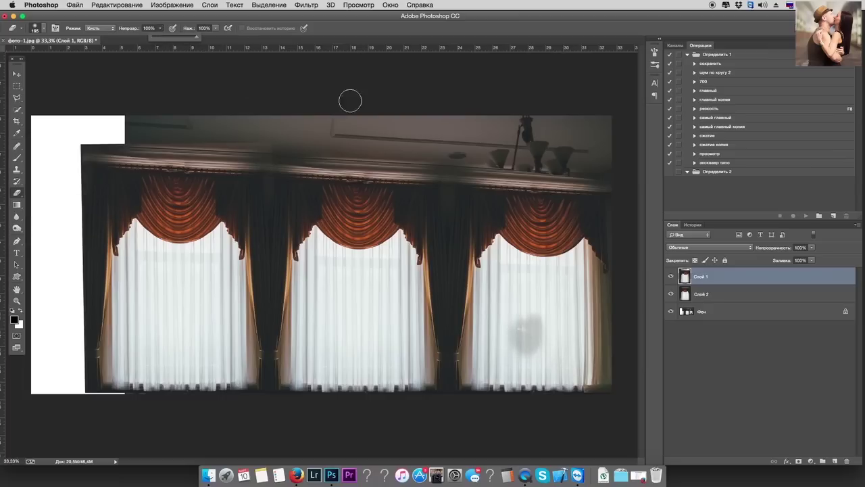
mouse_move(541, 331)
mouse_down()
mouse_move(502, 303)
mouse_move(526, 375)
mouse_move(544, 382)
mouse_move(533, 339)
mouse_move(506, 336)
mouse_up()
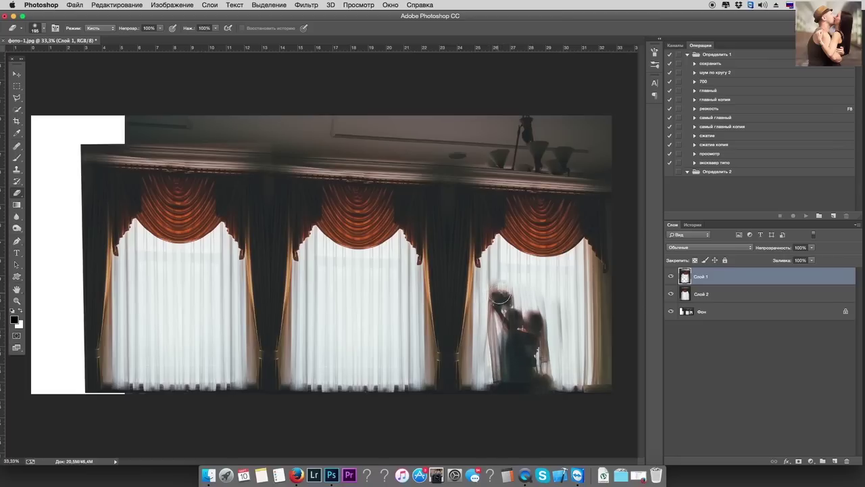
drag(493, 280, 528, 348)
drag(498, 313, 525, 404)
mouse_move(503, 376)
mouse_down()
mouse_move(522, 361)
mouse_move(559, 365)
mouse_up()
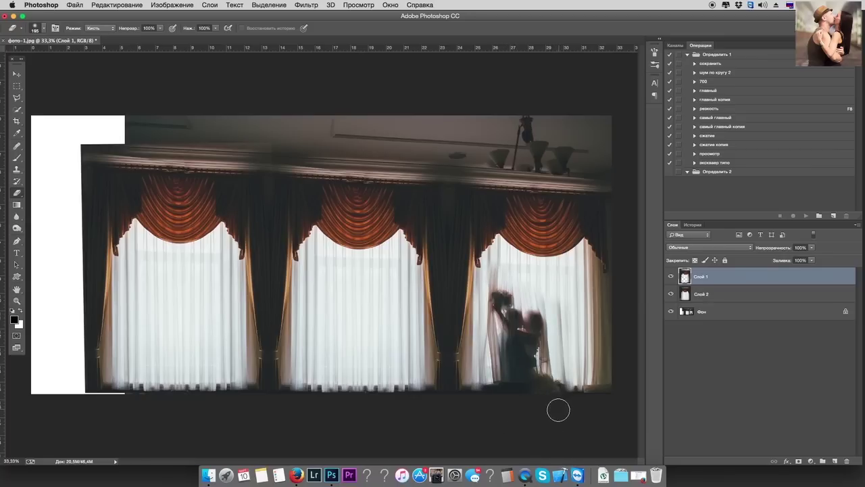
Set the eraser to 129 px at 40% opacity and select all three layers.
right_click(589, 339)
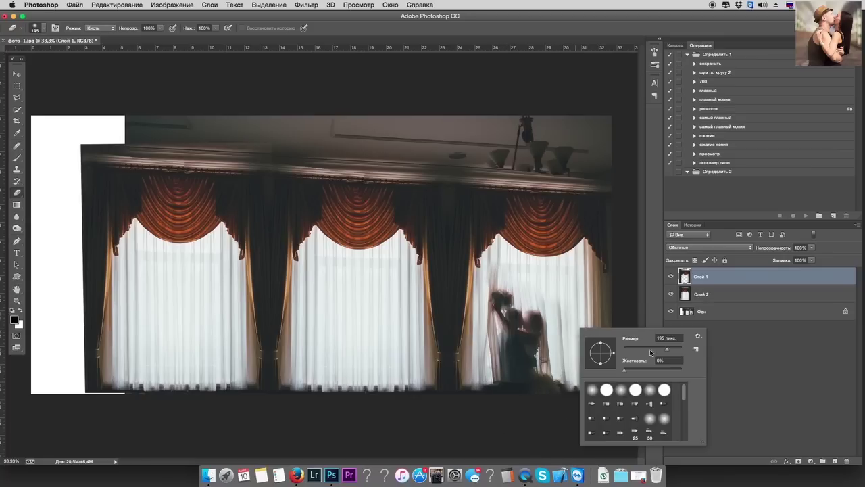
drag(651, 351, 657, 350)
click(159, 29)
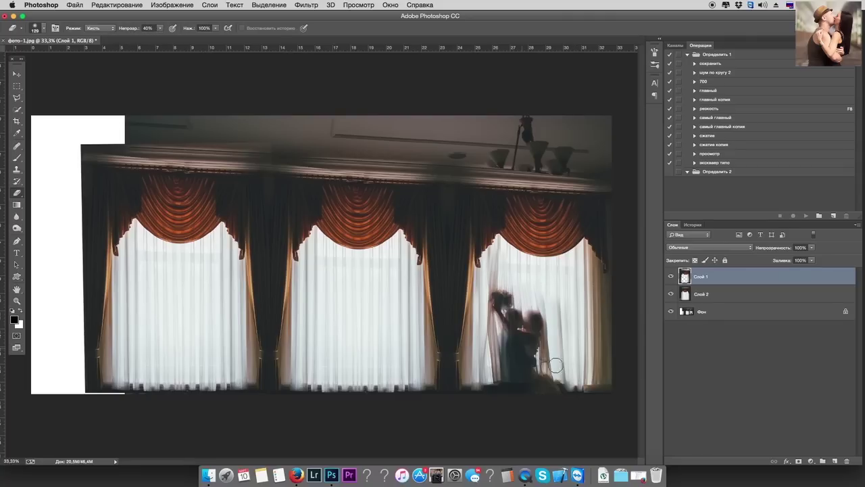
shift+click(685, 312)
Merge all layers into one and distort it, pulling the top-left corner down.
key(ctrl+e)
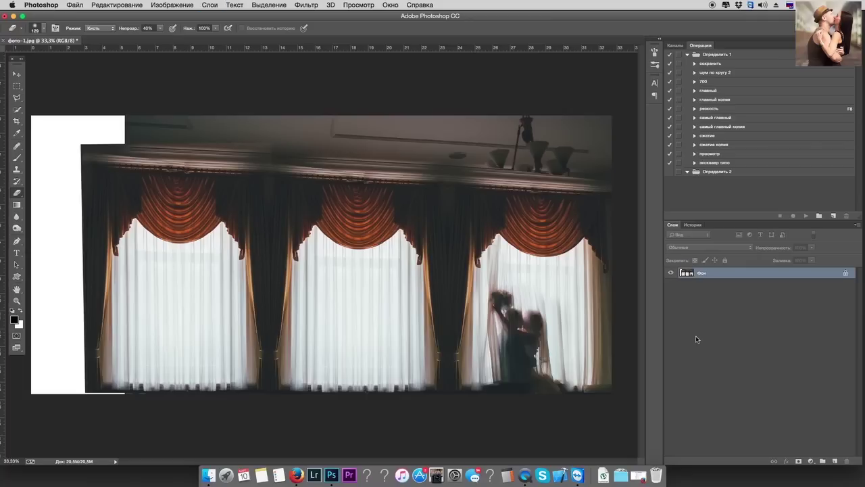
key(ctrl+t)
right_click(375, 285)
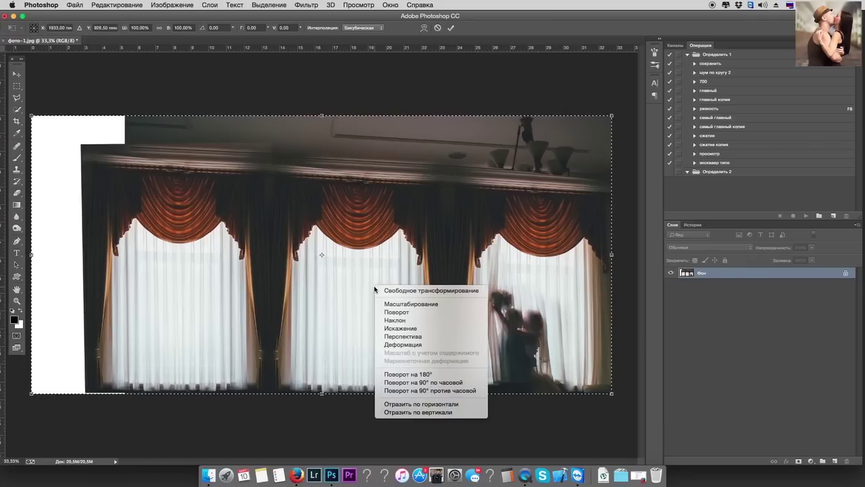
click(404, 330)
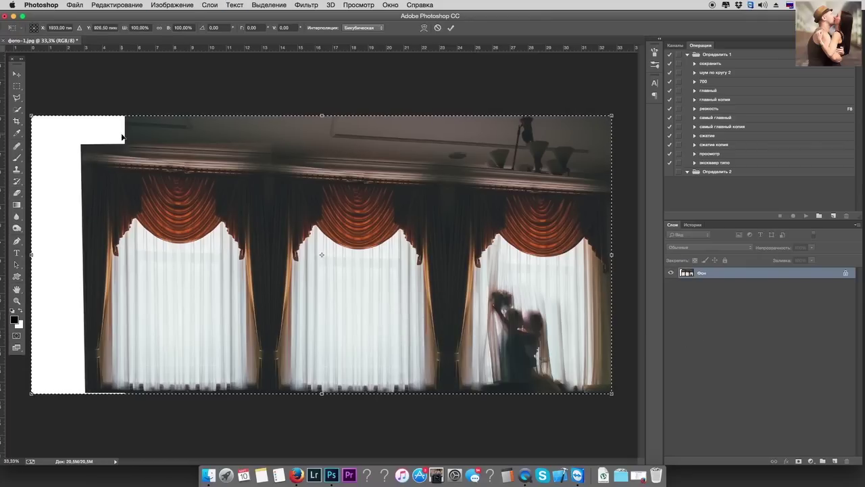
drag(38, 118, 38, 140)
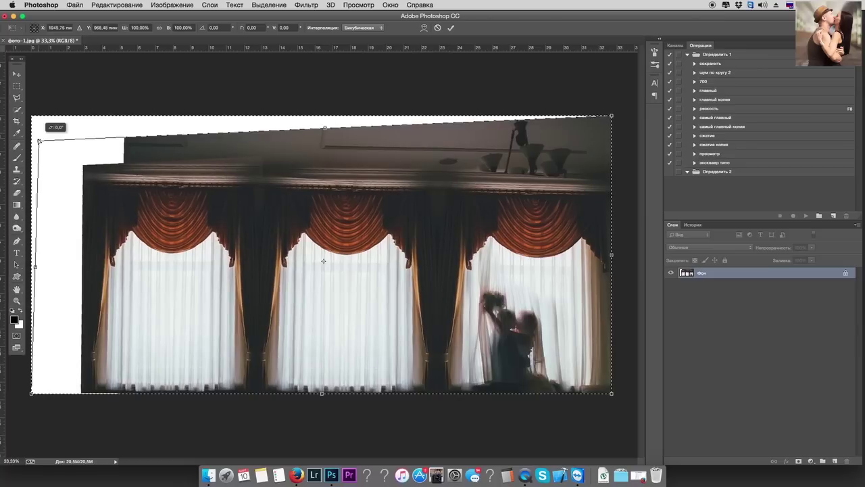
Level the curtain rail against a horizontal guide by adjusting both top corners.
drag(311, 46, 345, 193)
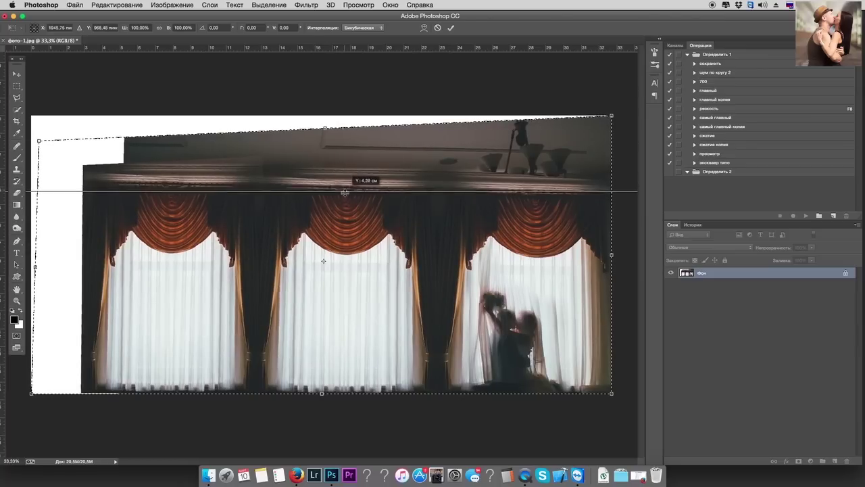
drag(346, 192, 346, 189)
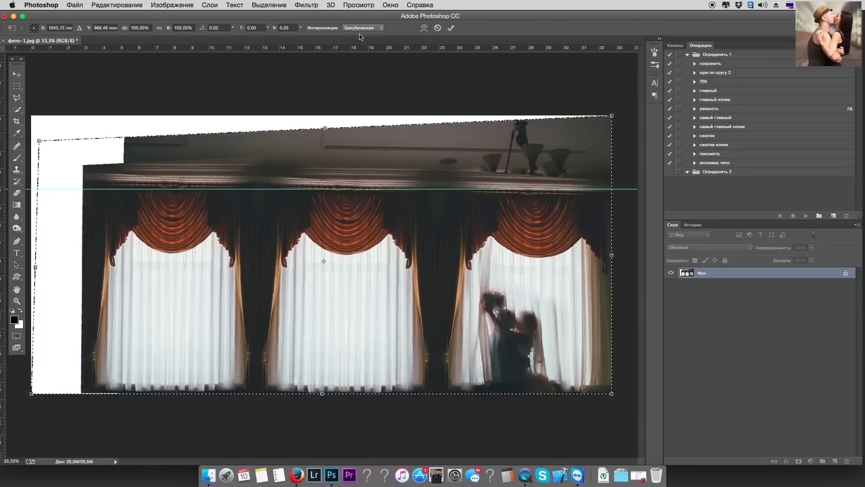
drag(358, 50, 371, 47)
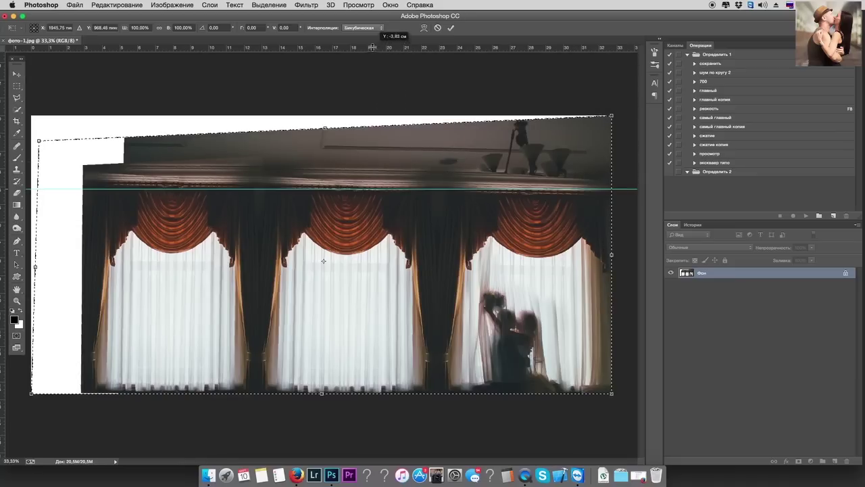
drag(38, 142, 39, 145)
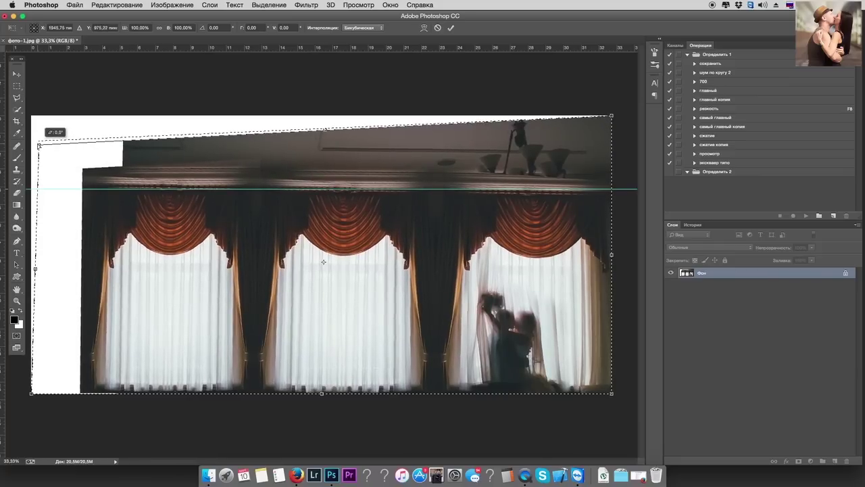
drag(38, 145, 38, 150)
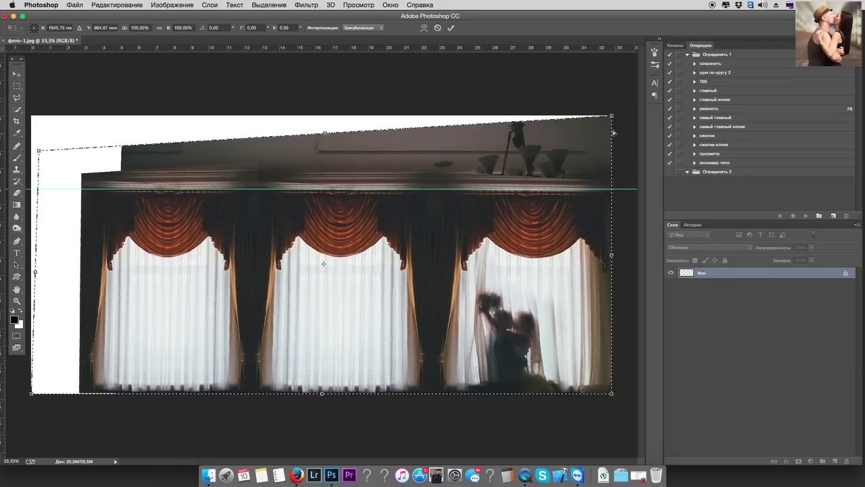
drag(612, 118, 614, 117)
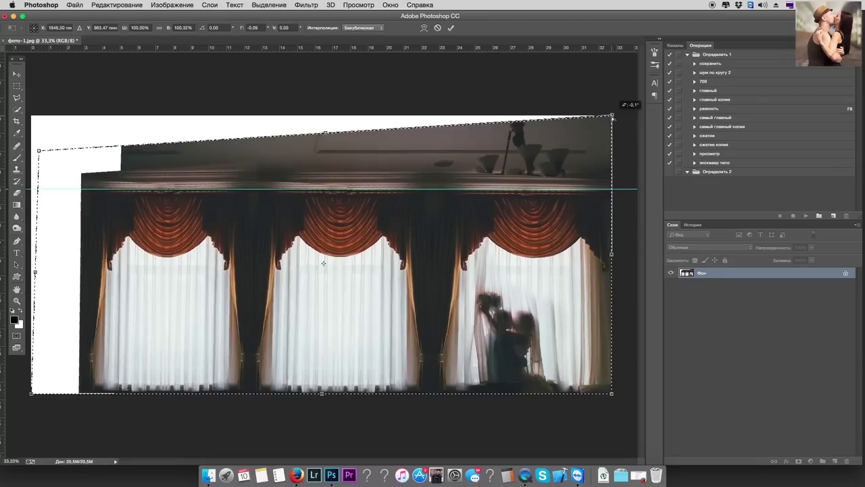
key(Return)
Drag the guide off the canvas and deselect.
key(e)
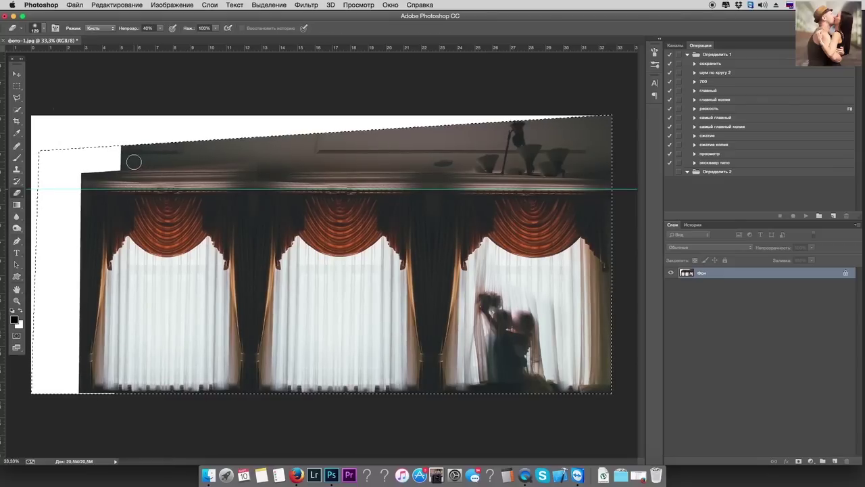
click(17, 76)
drag(271, 189, 298, 47)
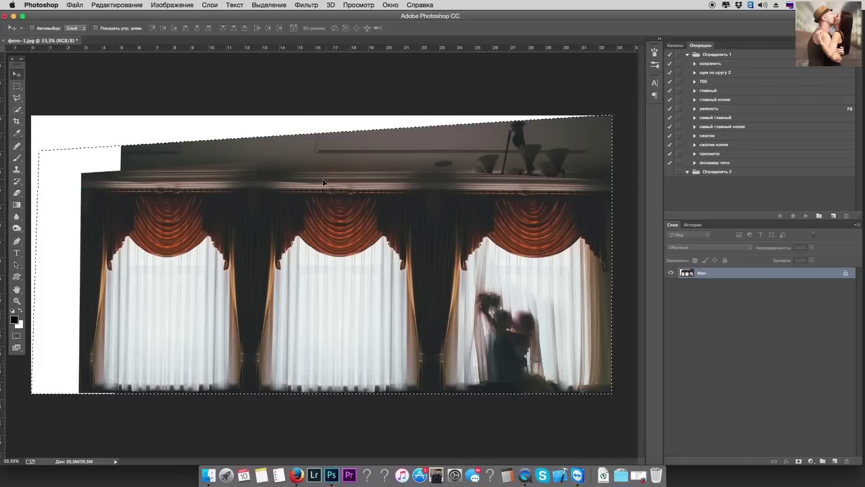
key(ctrl+d)
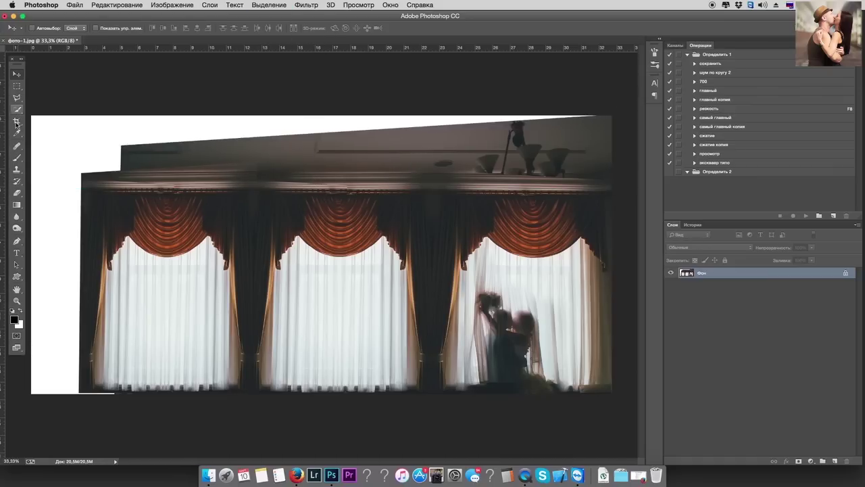
Crop off the white strip on the left edge, then select the band of curtain valances.
click(16, 121)
drag(32, 255, 56, 257)
key(Return)
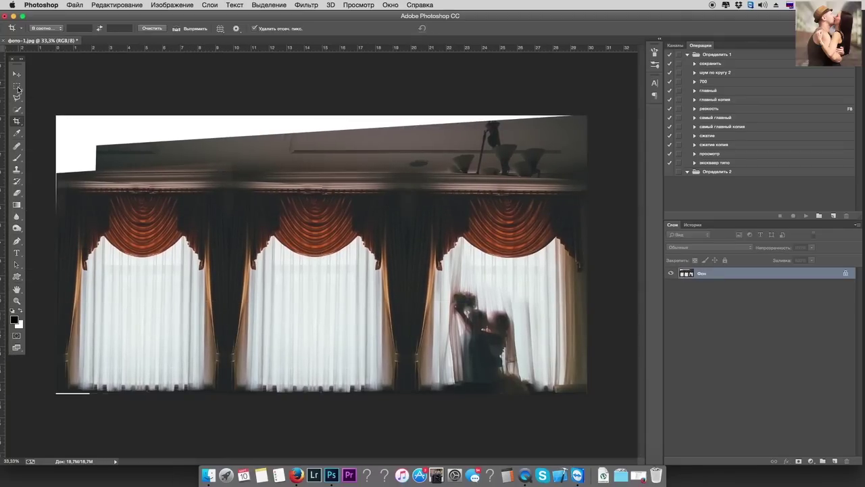
click(17, 89)
drag(56, 185, 607, 290)
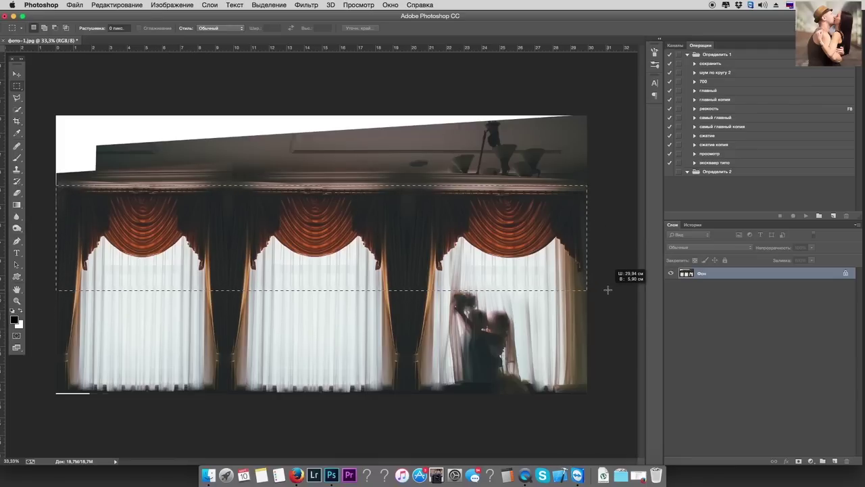
Stretch the selected valance band upward over the ceiling area.
key(ctrl+t)
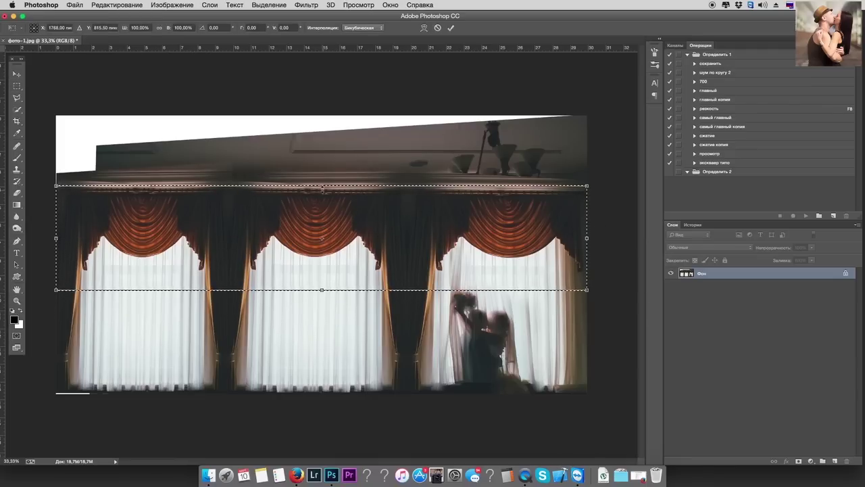
drag(323, 186, 315, 144)
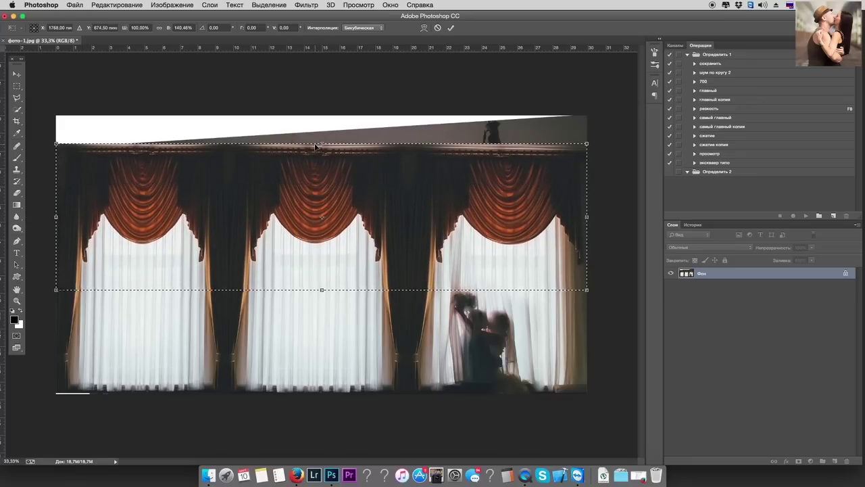
key(Return)
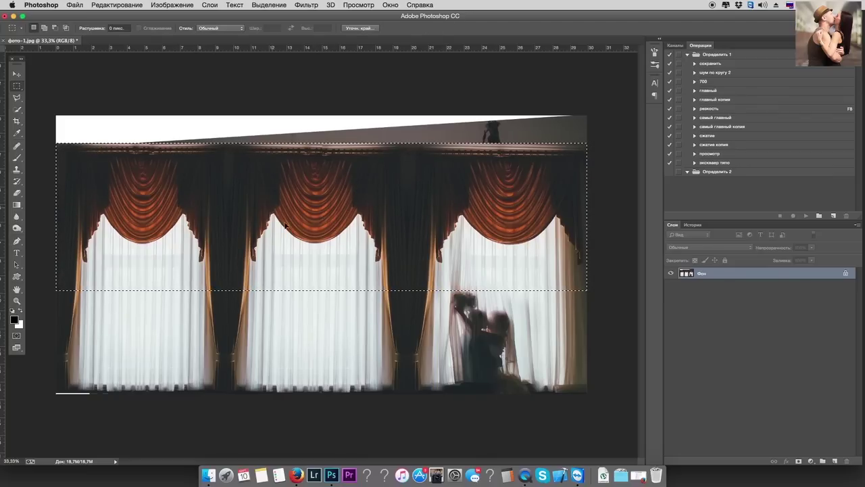
click(375, 203)
Copy the top strip of the image onto new layer Слой 1.
click(19, 73)
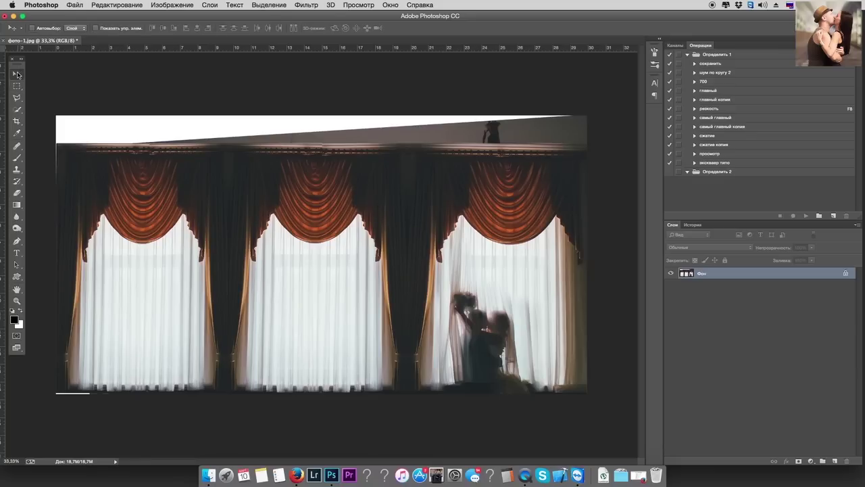
click(17, 86)
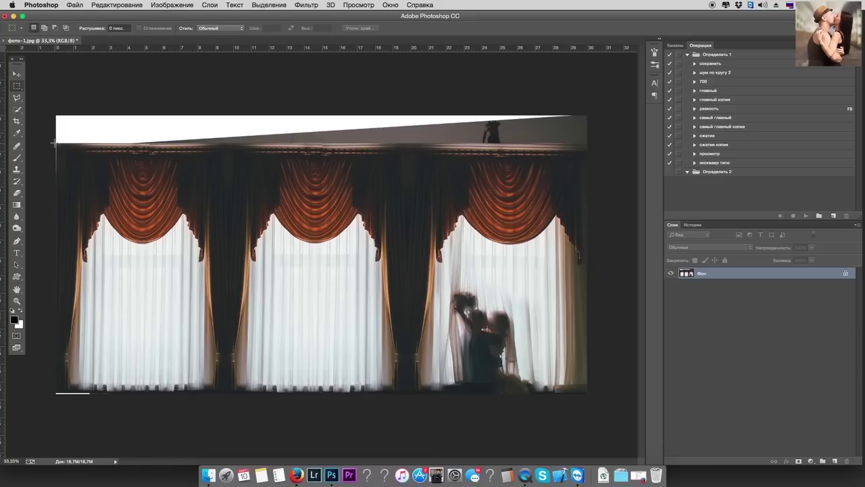
drag(56, 142, 611, 262)
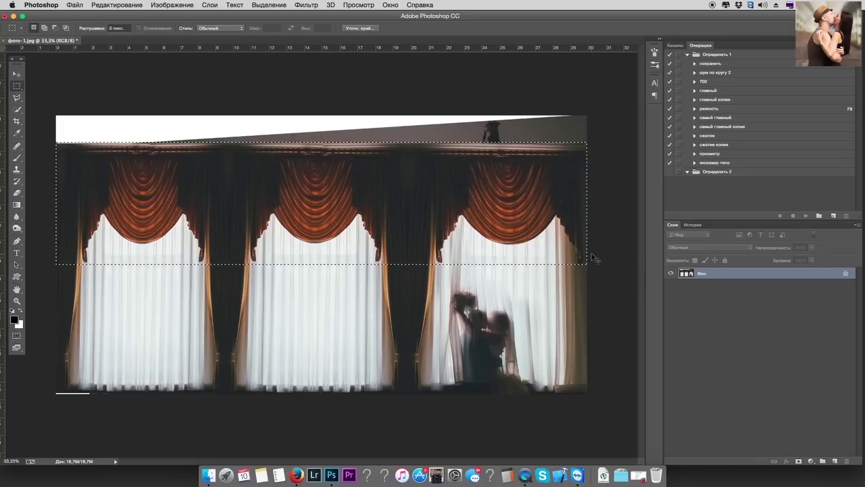
key(ctrl+j)
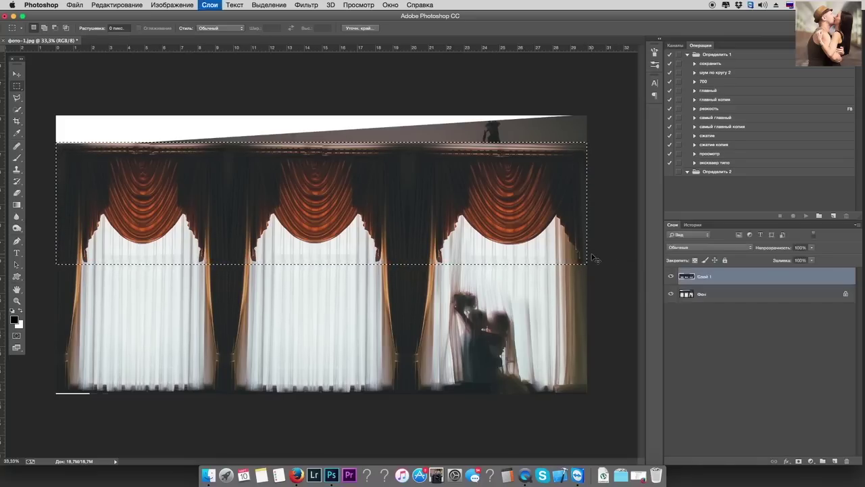
click(17, 73)
drag(338, 231, 342, 192)
key(ctrl+z)
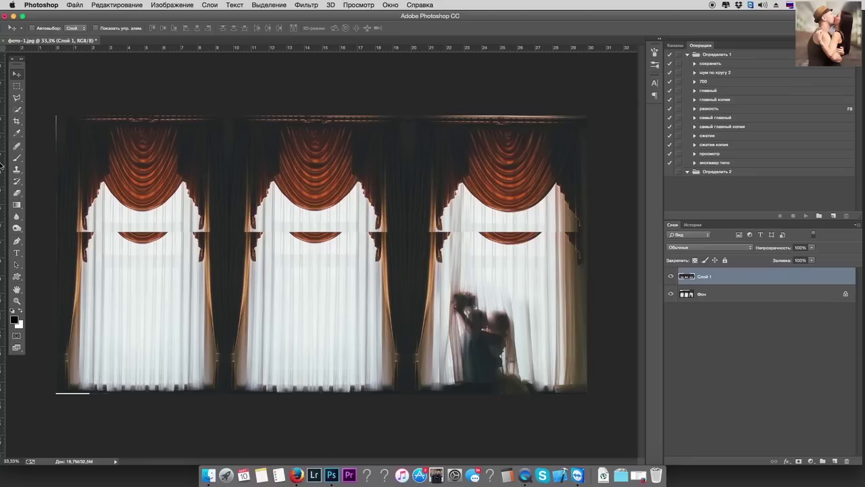
Add a horizontal guide and copy a band of sheer curtain from Фон to a new layer.
key(m)
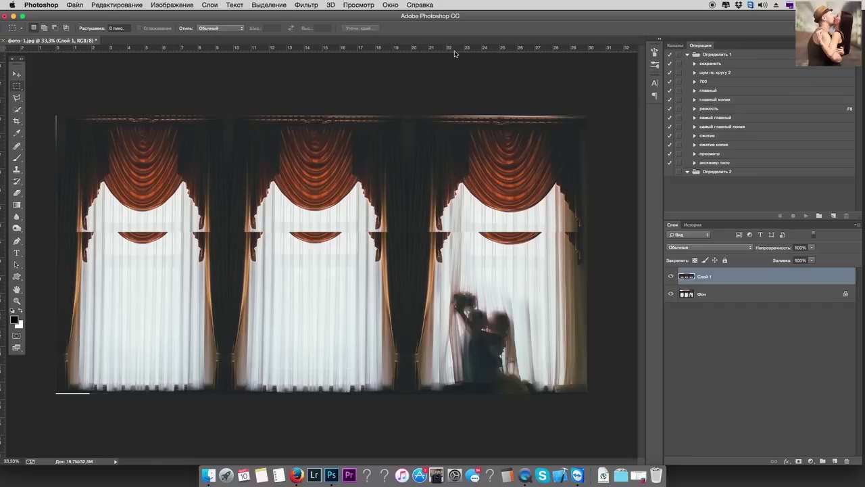
drag(455, 54, 501, 291)
mouse_move(588, 290)
mouse_down()
mouse_move(19, 275)
mouse_move(18, 262)
mouse_up()
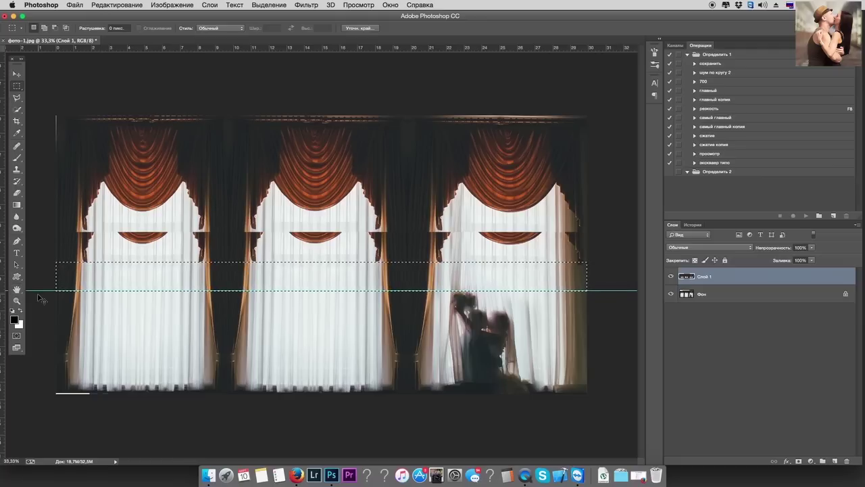
key(super+j)
click(500, 165)
click(683, 294)
key(super+j)
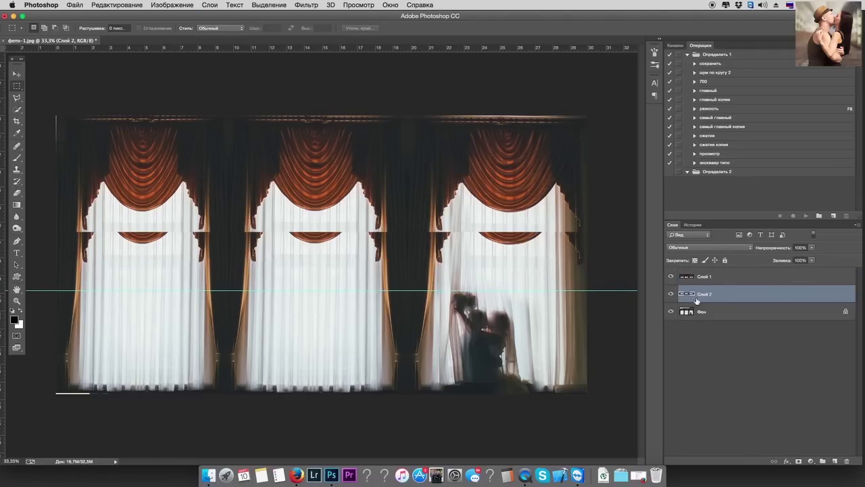
key(super+shift+bracketright)
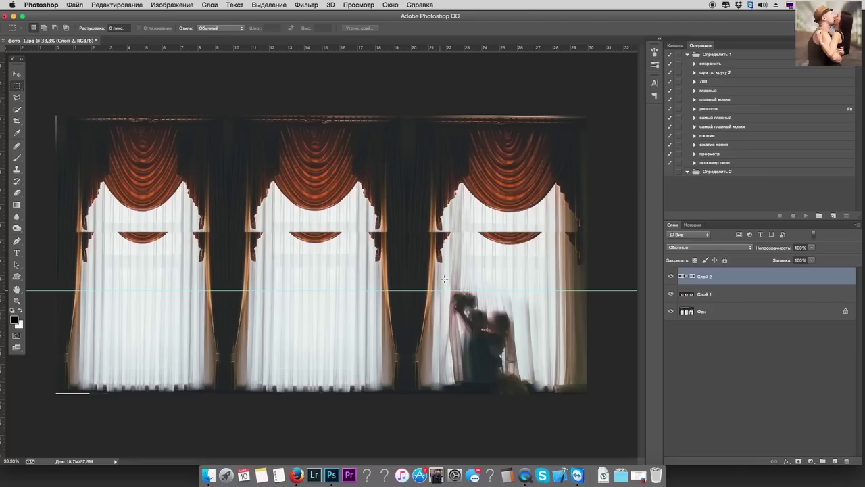
Stretch Слой 2 up over the stray valance pieces, remove the guide, and merge all layers.
key(super+t)
drag(321, 262, 322, 230)
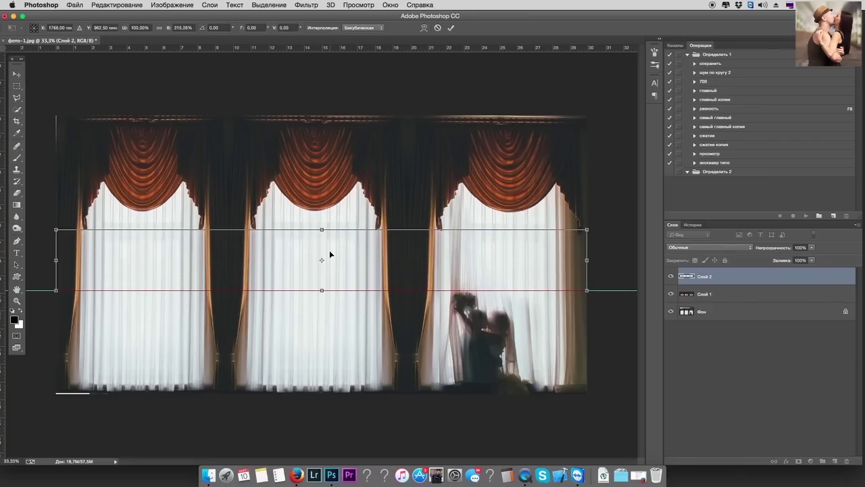
key(Return)
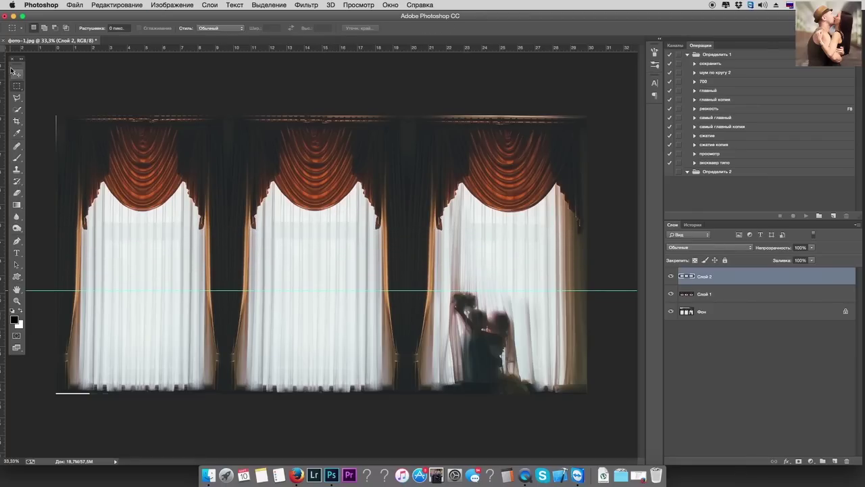
click(17, 73)
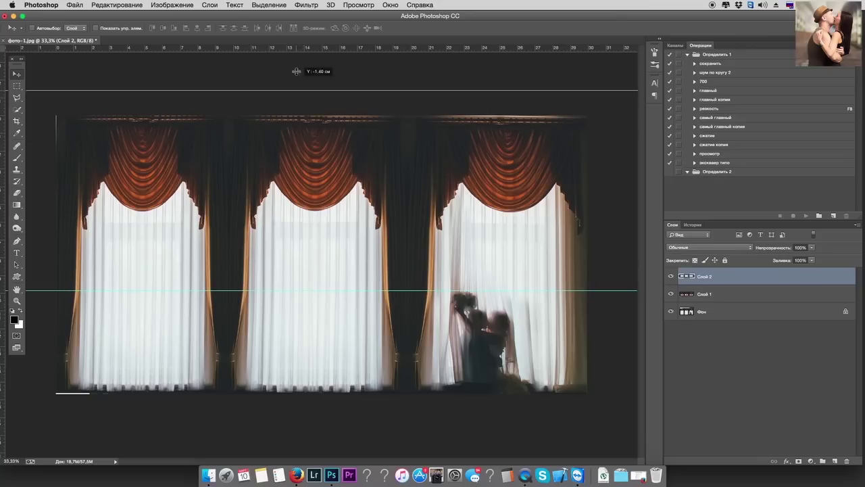
drag(304, 291, 304, 51)
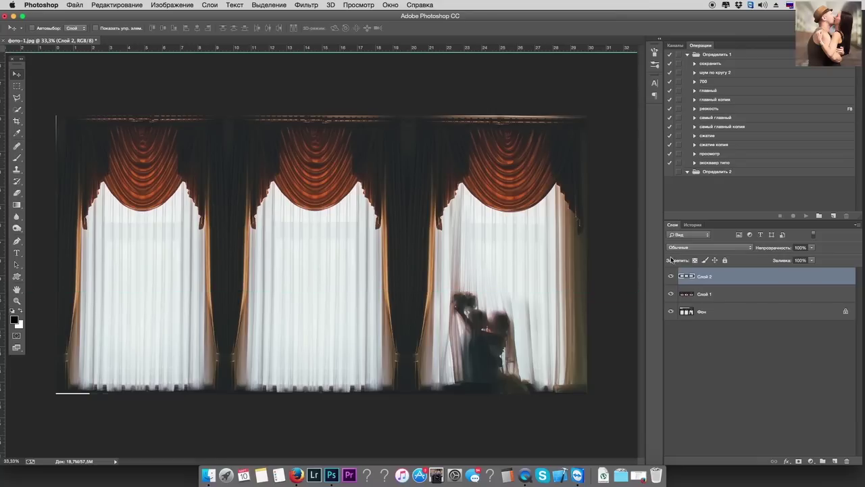
shift+click(687, 313)
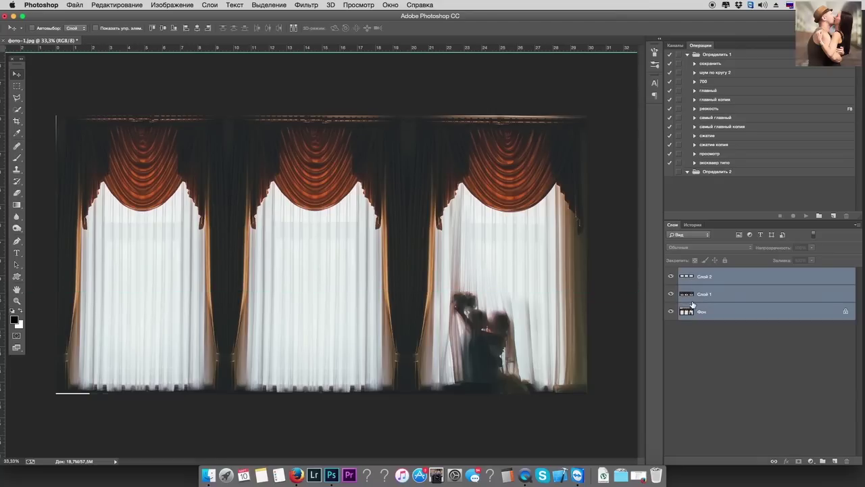
key(ctrl+e)
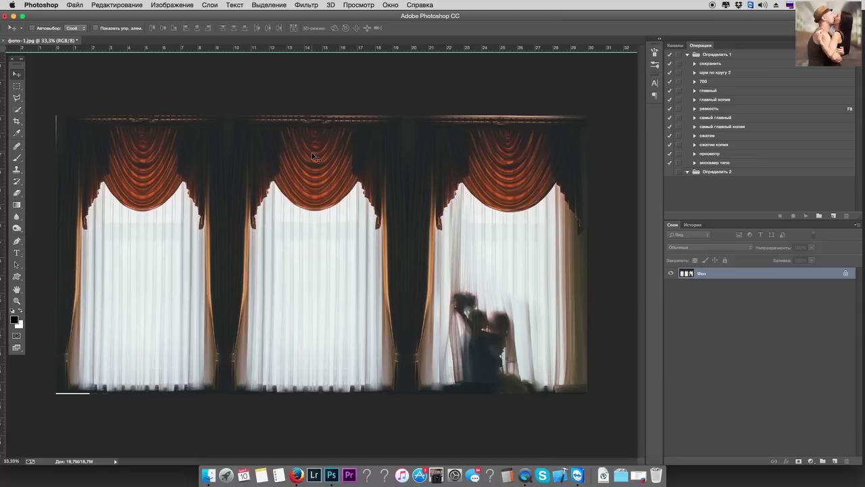
Correct the whole image's perspective by pulling a top corner.
key(ctrl+t)
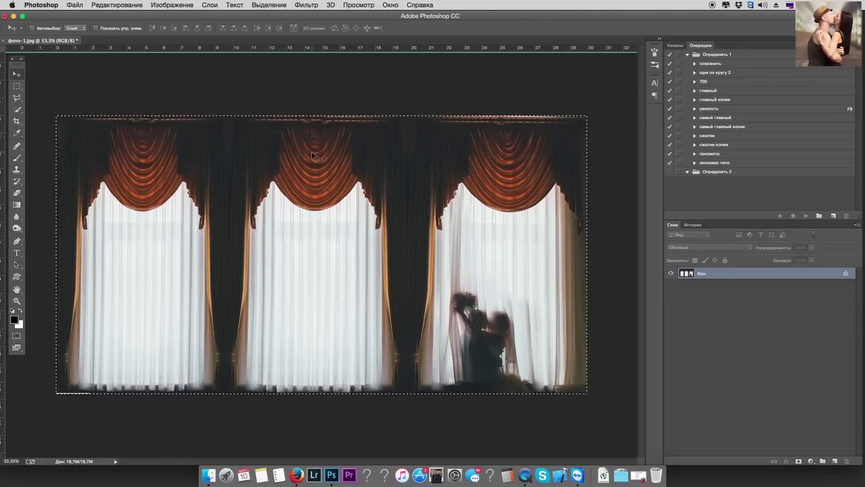
right_click(330, 175)
click(397, 230)
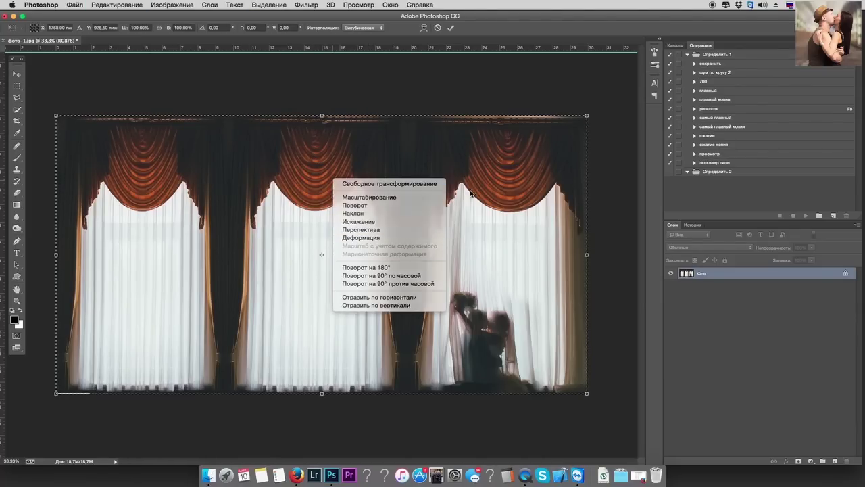
drag(587, 115, 587, 113)
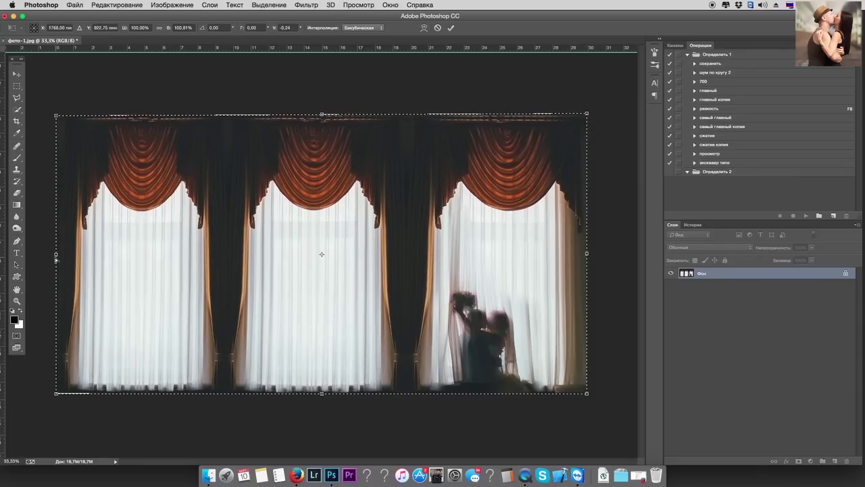
key(Return)
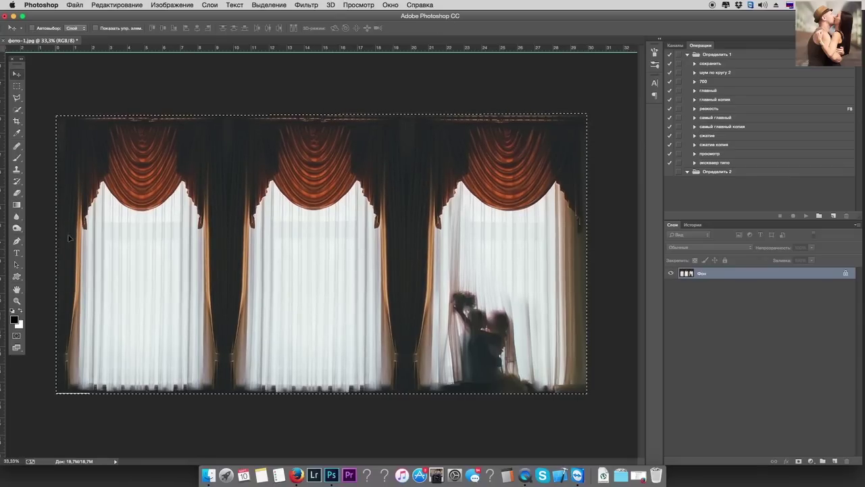
Stretch the left window out to the image's left edge.
key(m)
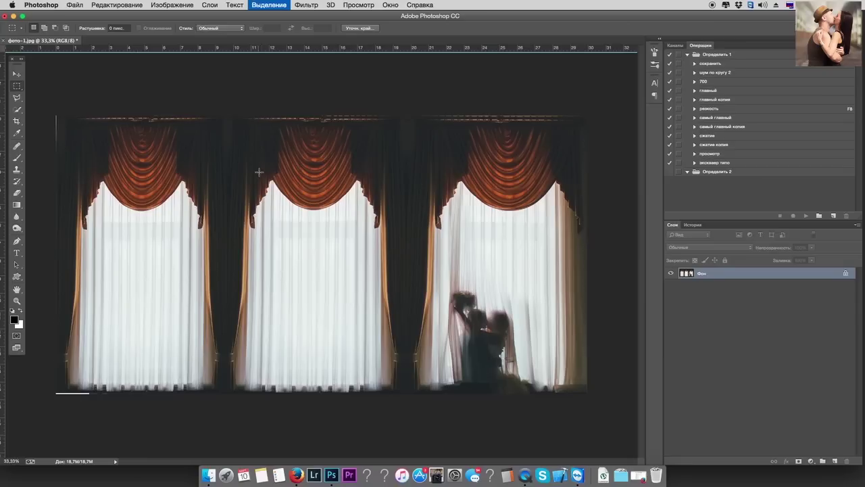
mouse_move(228, 116)
mouse_down()
mouse_move(138, 399)
mouse_move(39, 396)
mouse_up()
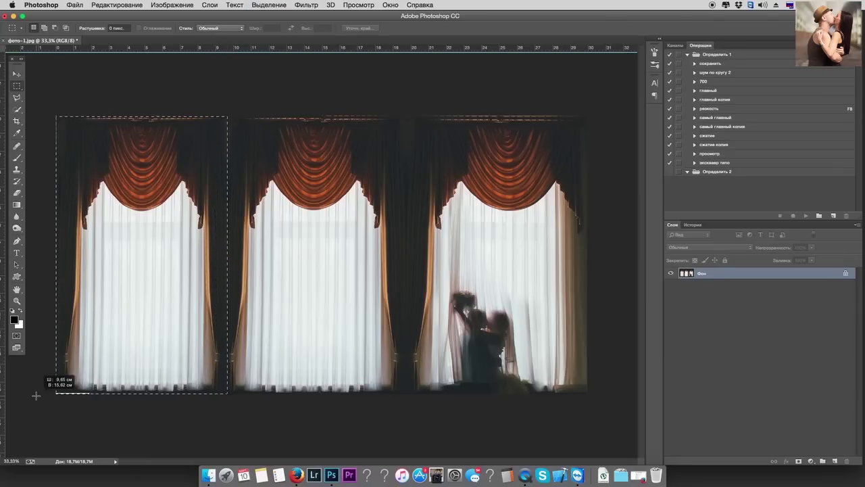
key(ctrl+t)
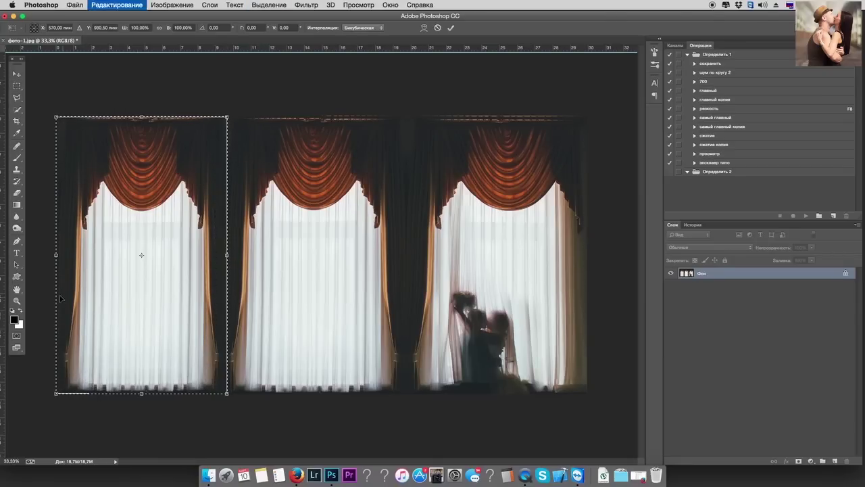
drag(57, 255, 47, 255)
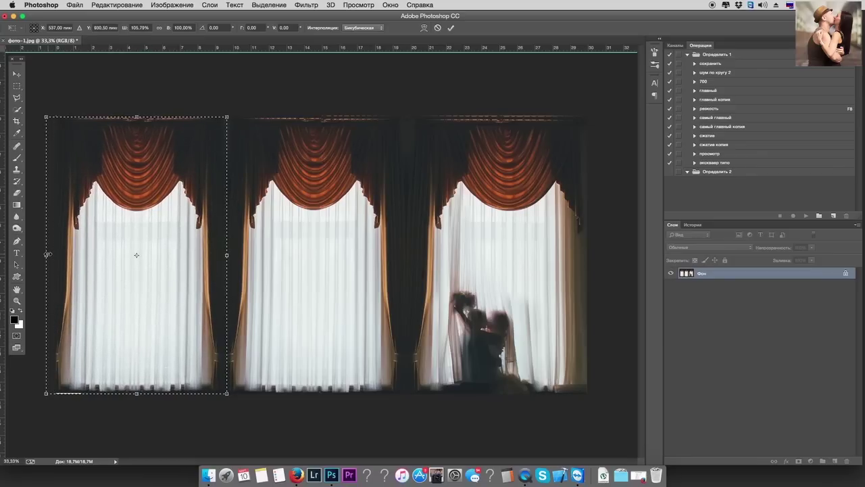
key(Return)
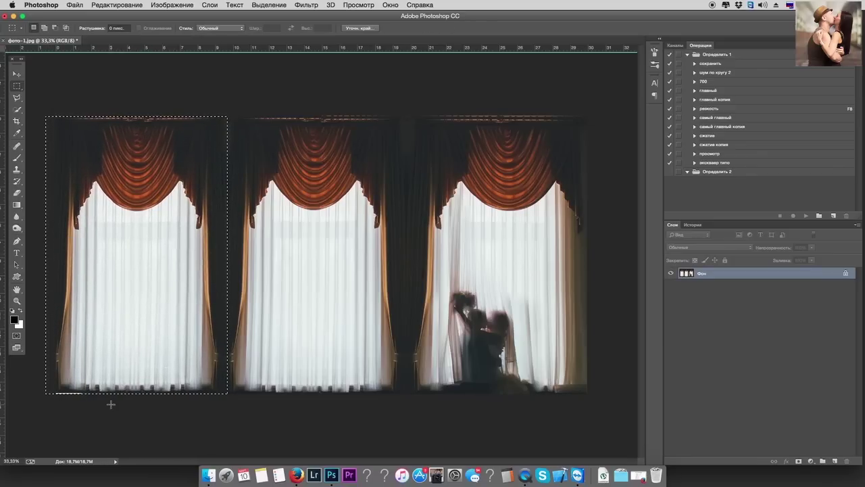
key(ctrl+d)
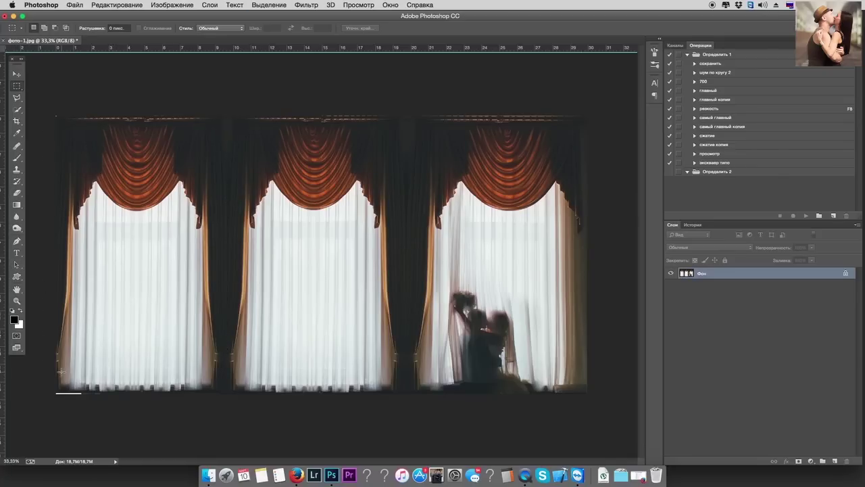
Stretch the strip along the left window's bottom down to the image edge.
drag(58, 368, 222, 407)
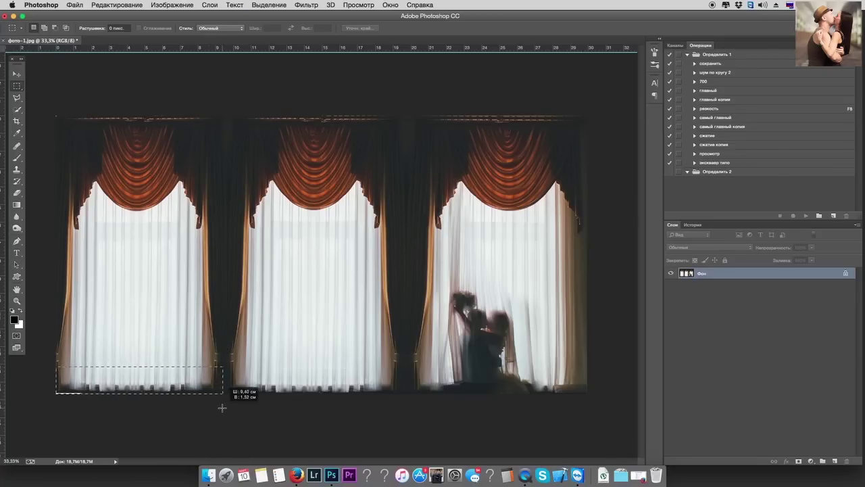
key(ctrl+t)
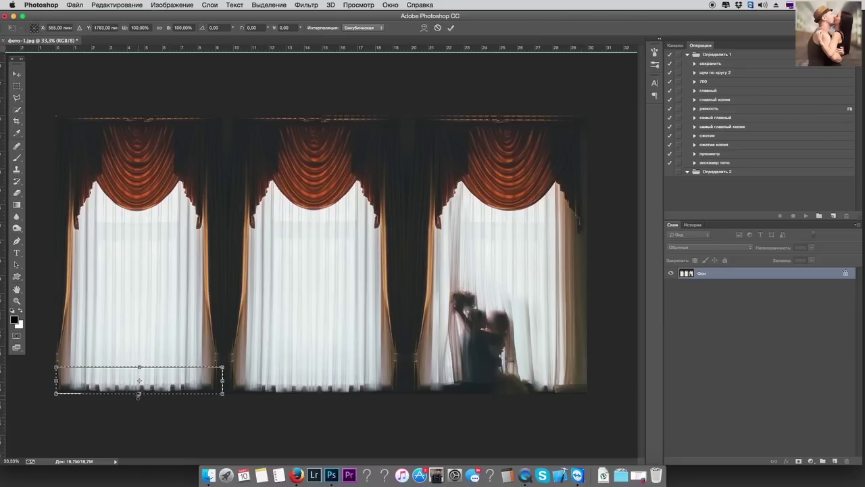
drag(138, 395, 138, 401)
key(Return)
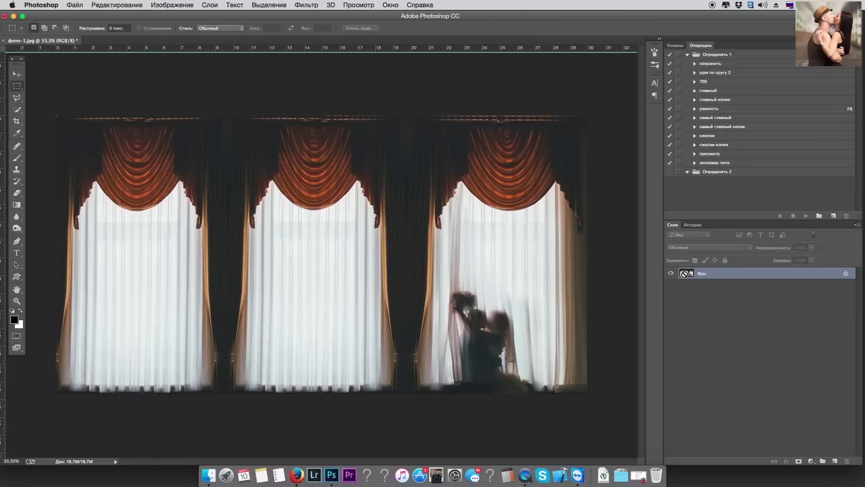
key(ctrl+j)
key(ctrl+u)
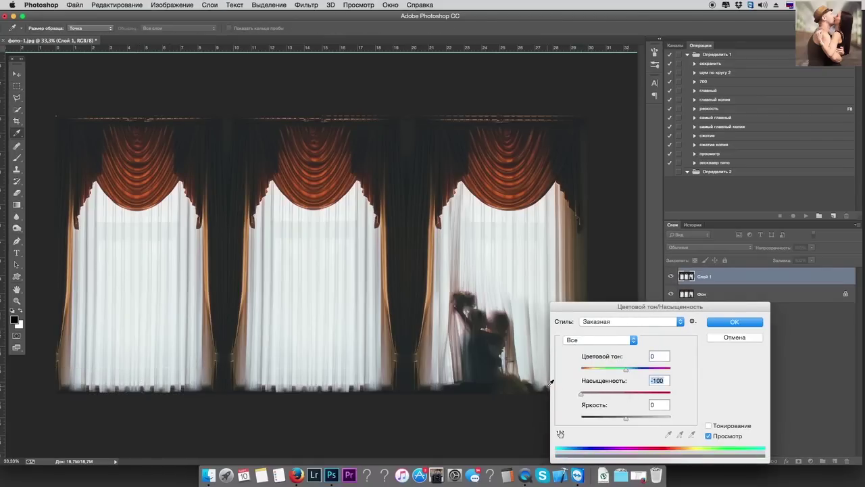
drag(628, 396, 581, 396)
key(Return)
click(720, 247)
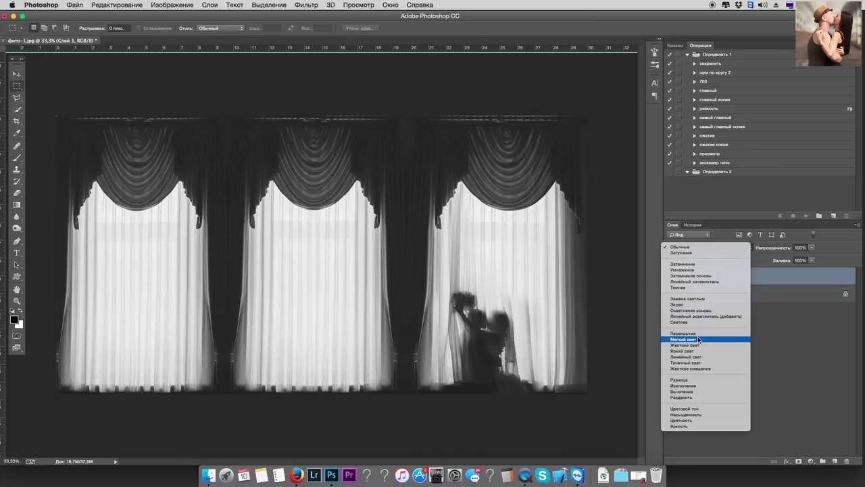
click(701, 339)
click(812, 247)
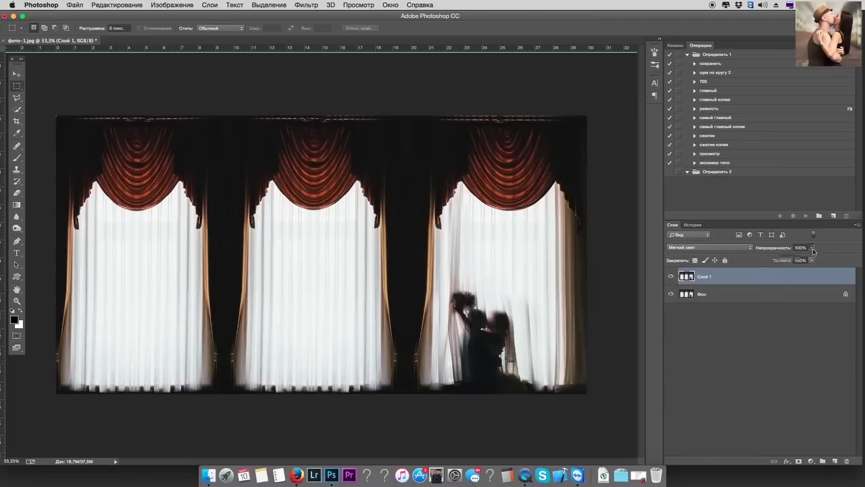
drag(811, 261, 776, 259)
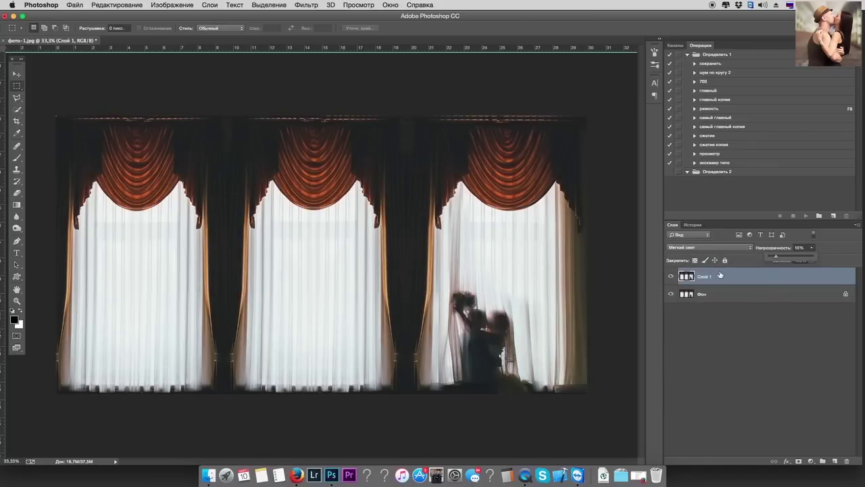
click(672, 276)
click(672, 277)
Delete the grey soft-light layer and lasso the couple with about 44 px feather.
key(Delete)
key(l)
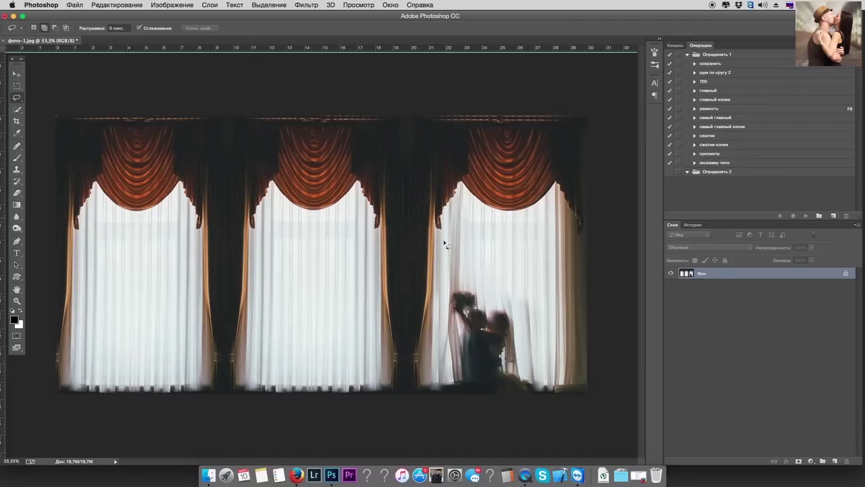
mouse_move(446, 376)
mouse_down()
mouse_move(509, 302)
mouse_move(448, 368)
mouse_up()
click(198, 28)
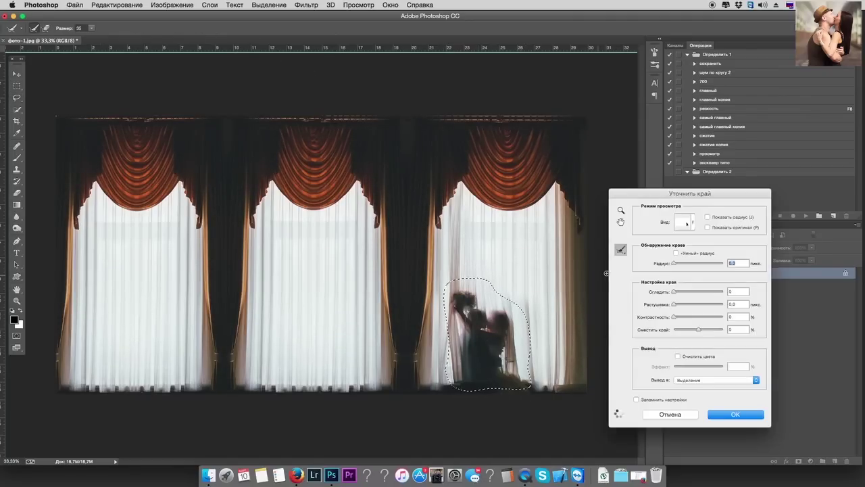
key(w)
drag(700, 305, 708, 307)
click(729, 413)
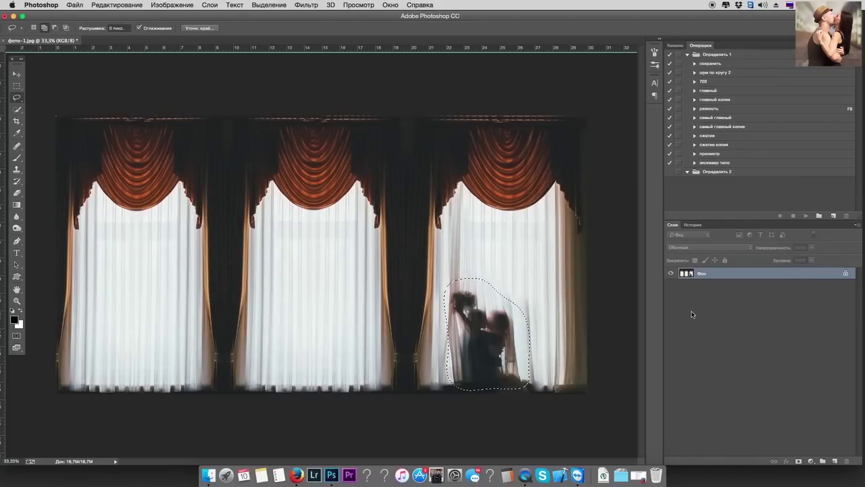
Copy the couple area to a new layer, desaturate it fully, and blend as Soft Light.
key(ctrl+j)
key(ctrl+u)
drag(626, 394, 582, 392)
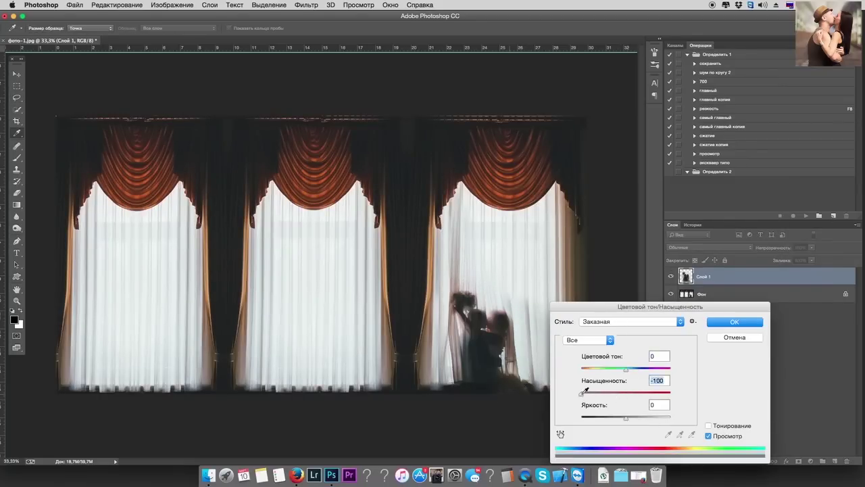
click(718, 322)
click(729, 248)
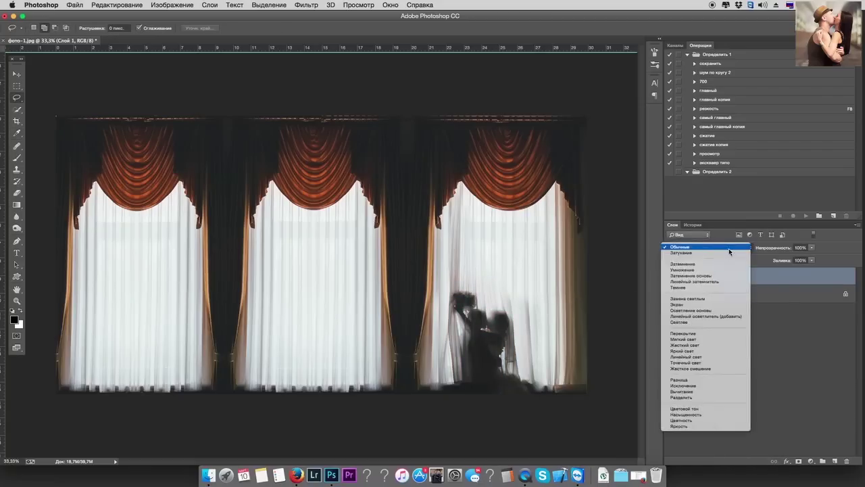
click(695, 339)
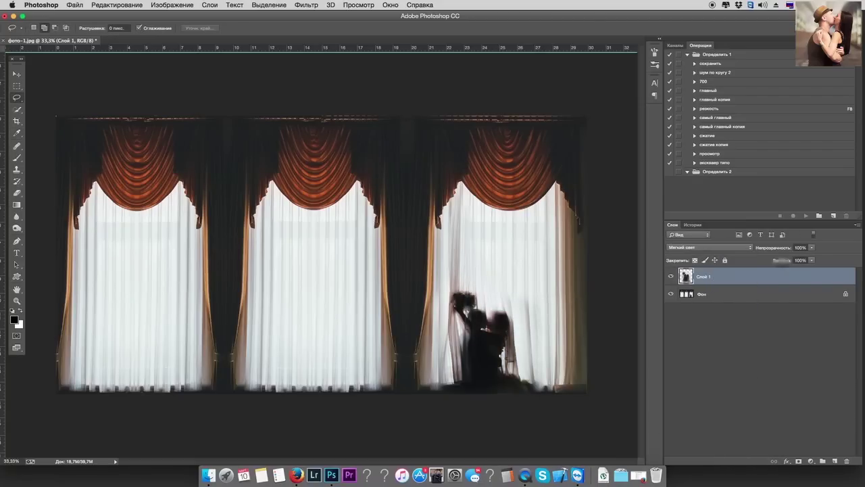
Set the couple layer's opacity to 24% and merge it into the background.
click(812, 247)
drag(781, 259, 780, 259)
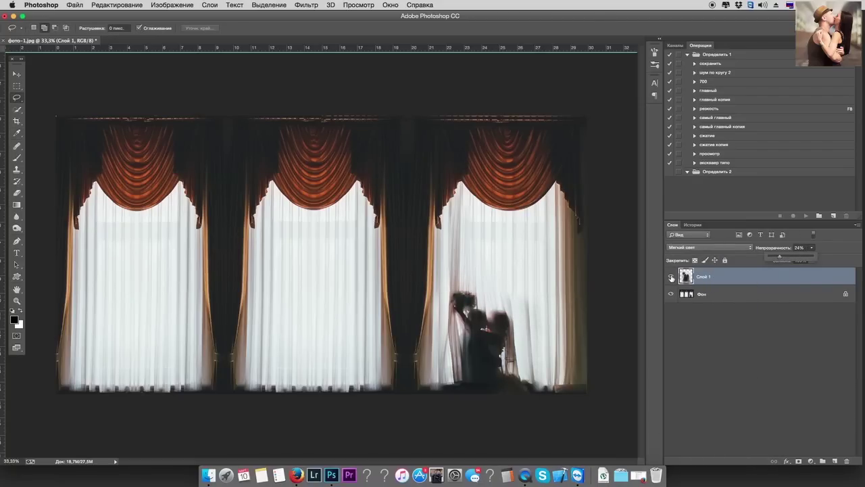
click(672, 277)
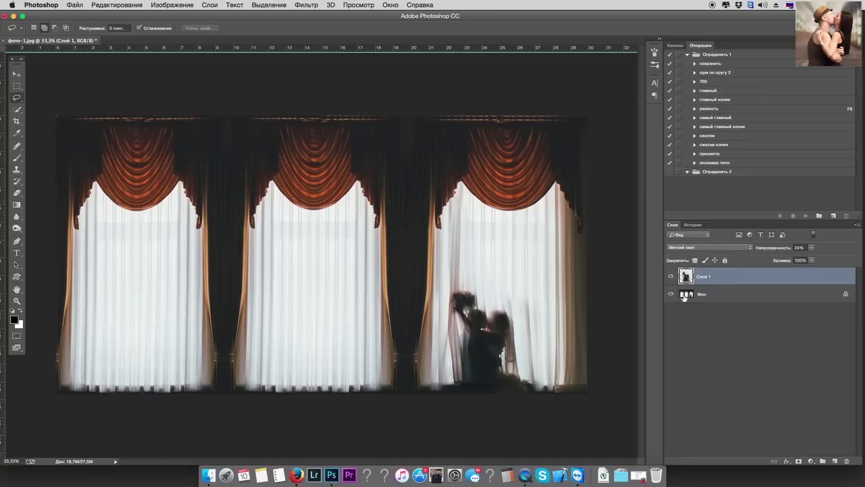
shift+click(684, 297)
key(super+e)
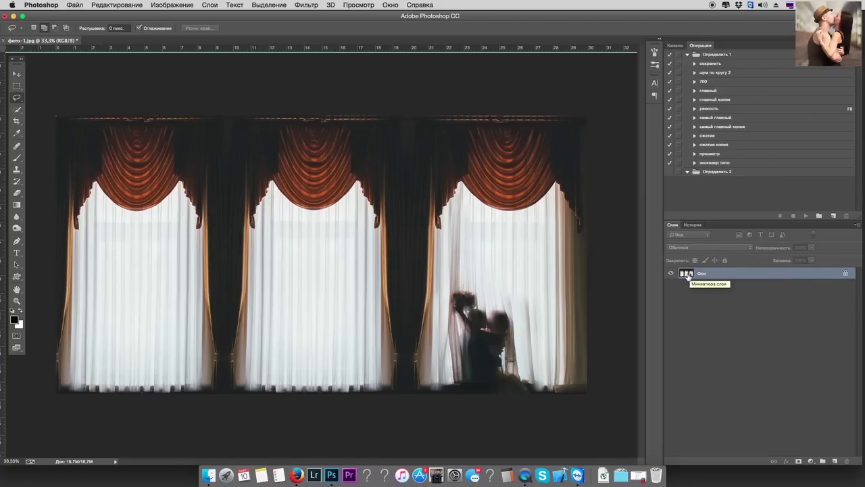
Adjust the shadows' colour balance, shifting the yellow–blue slider.
key(super+b)
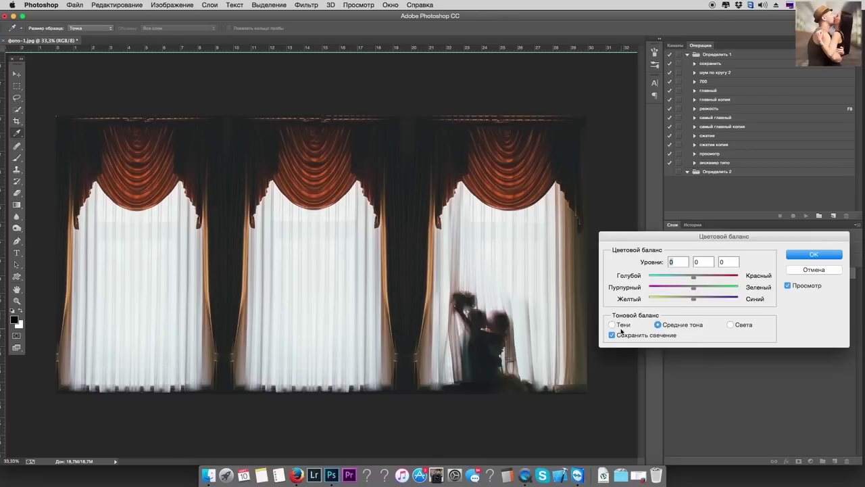
click(612, 324)
drag(697, 302, 694, 303)
click(695, 303)
click(695, 278)
click(817, 256)
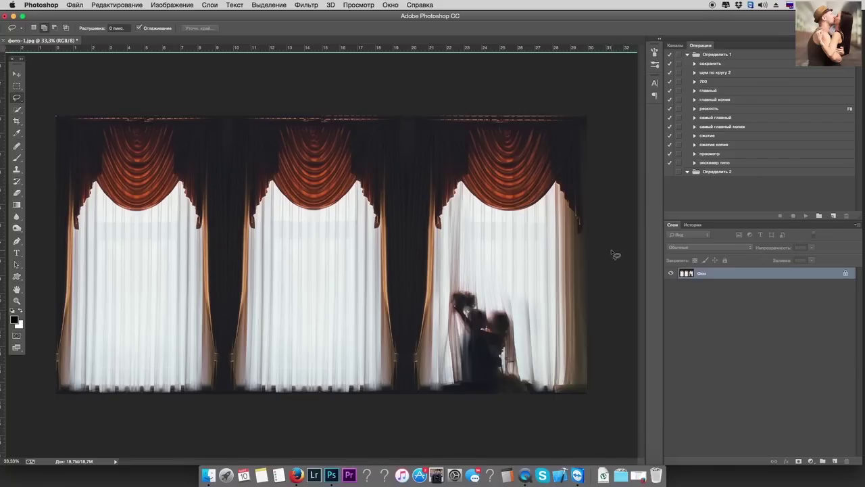
Set Levels output black to 11 and add a new layer copy above the background.
key(super+l)
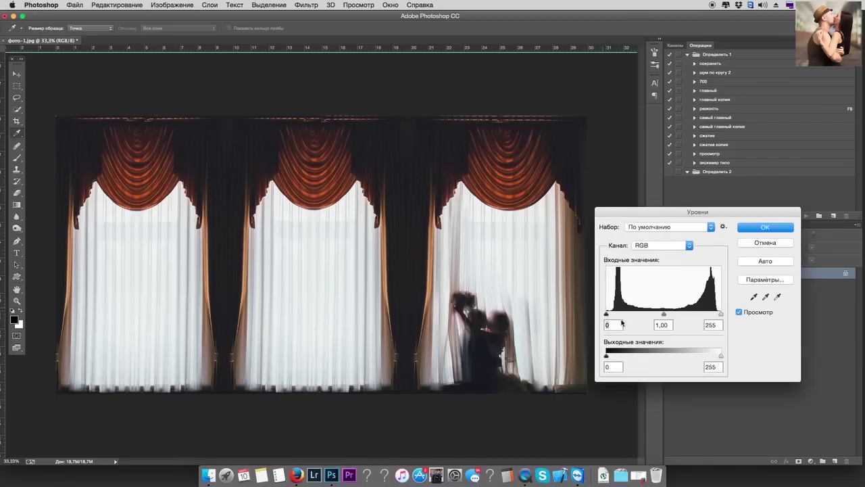
drag(606, 356, 612, 357)
click(762, 232)
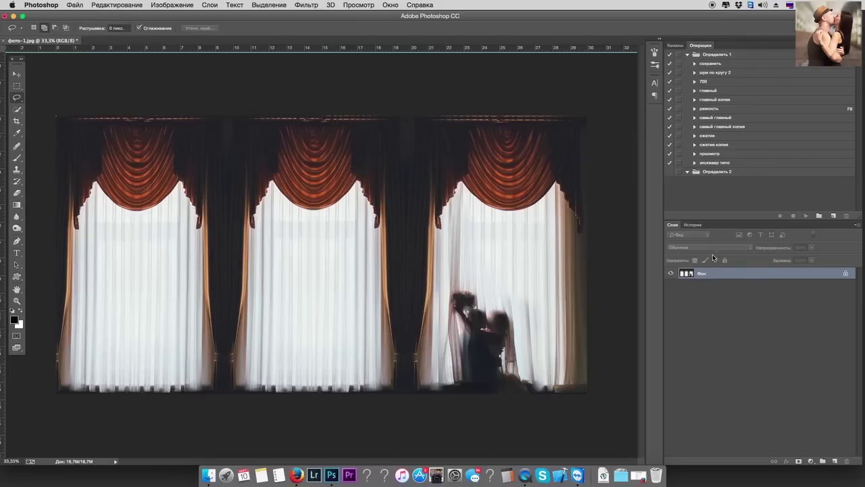
key(super+j)
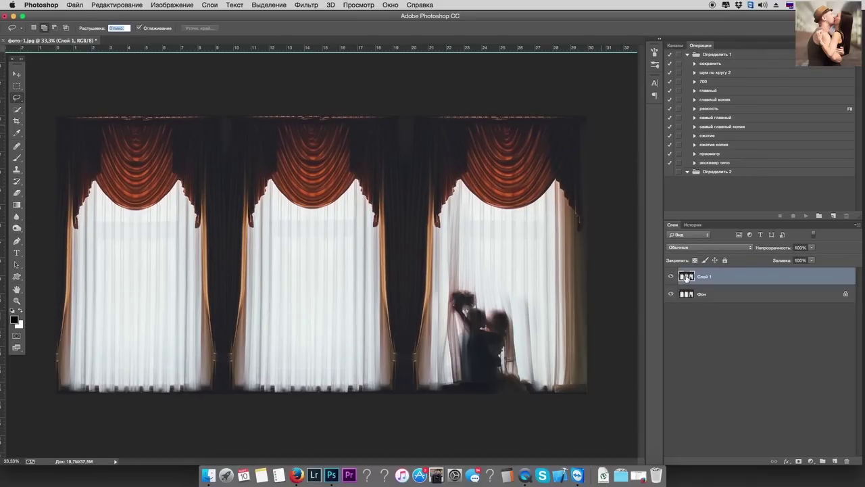
Desaturate the copy layer to -100 and set it to Multiply blending.
key(ctrl+u)
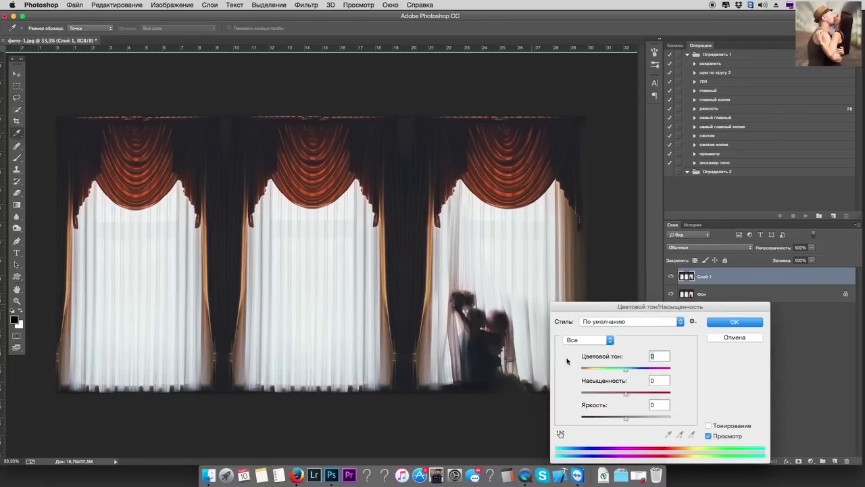
drag(624, 391, 581, 392)
click(710, 321)
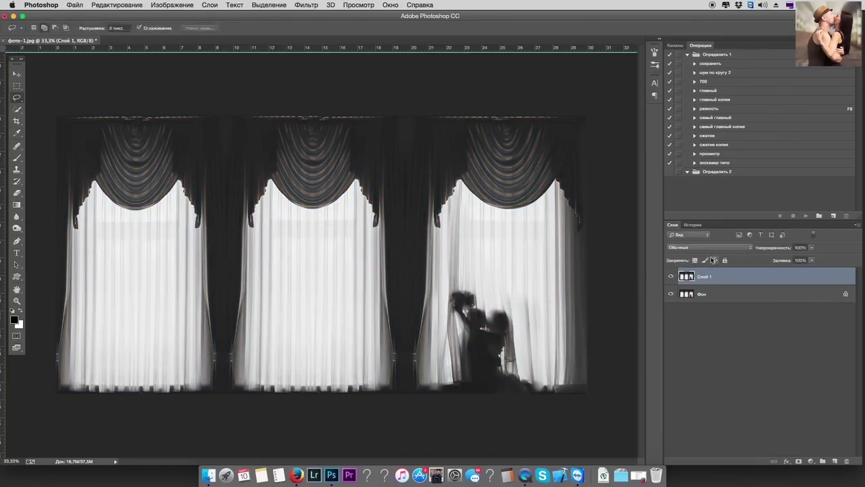
click(715, 247)
click(706, 270)
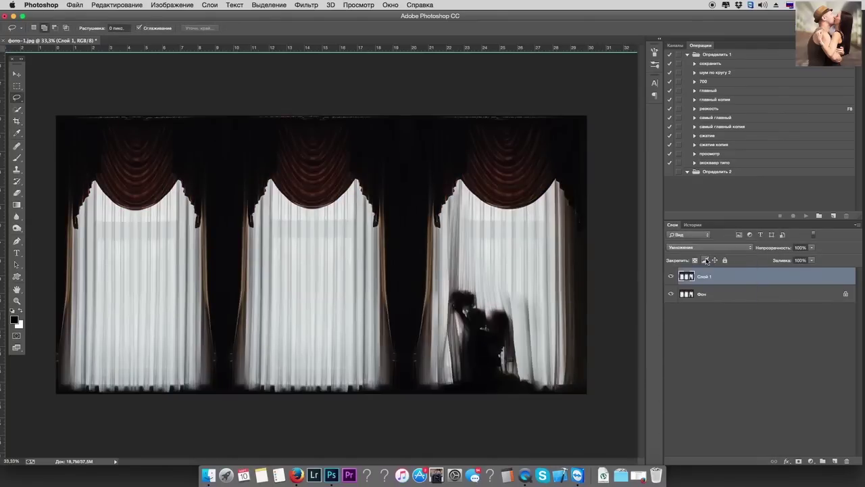
Erase parts of the darkening layer with a 514 px eraser.
key(b)
click(17, 192)
right_click(292, 235)
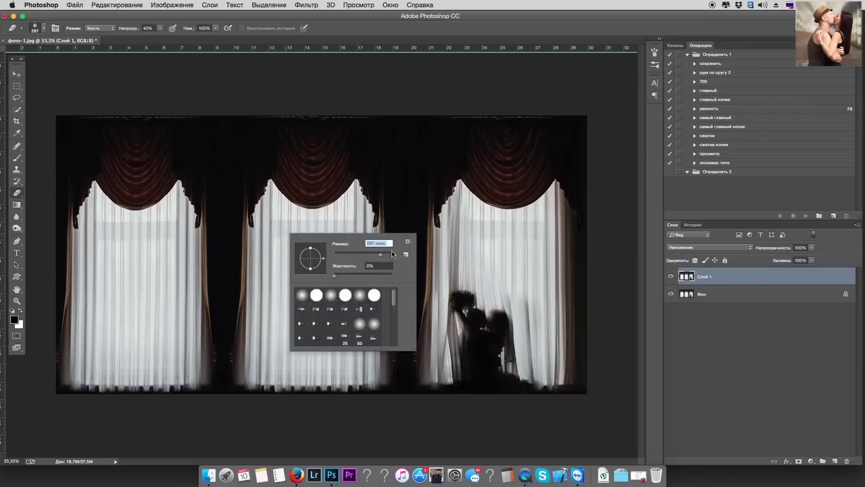
drag(380, 254, 391, 254)
key(Return)
mouse_move(463, 235)
mouse_down()
mouse_move(251, 217)
mouse_move(396, 309)
mouse_move(464, 280)
mouse_move(531, 166)
mouse_move(466, 186)
mouse_move(209, 199)
mouse_move(173, 190)
mouse_move(202, 170)
mouse_move(115, 203)
mouse_move(102, 196)
mouse_move(220, 181)
mouse_move(158, 174)
mouse_move(196, 267)
mouse_move(184, 337)
mouse_move(302, 347)
mouse_move(174, 356)
mouse_move(254, 338)
mouse_move(181, 358)
mouse_move(498, 386)
mouse_move(447, 390)
mouse_move(466, 304)
mouse_move(480, 348)
mouse_move(436, 341)
mouse_move(469, 333)
mouse_up()
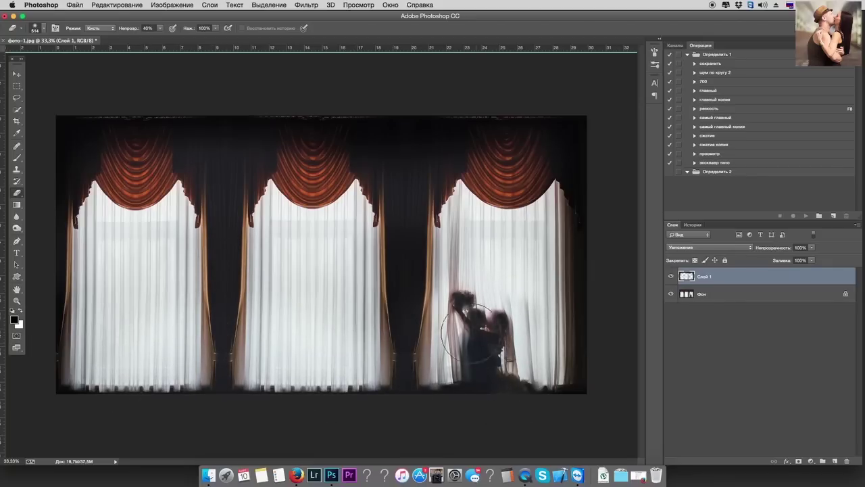
click(672, 277)
click(671, 276)
click(671, 277)
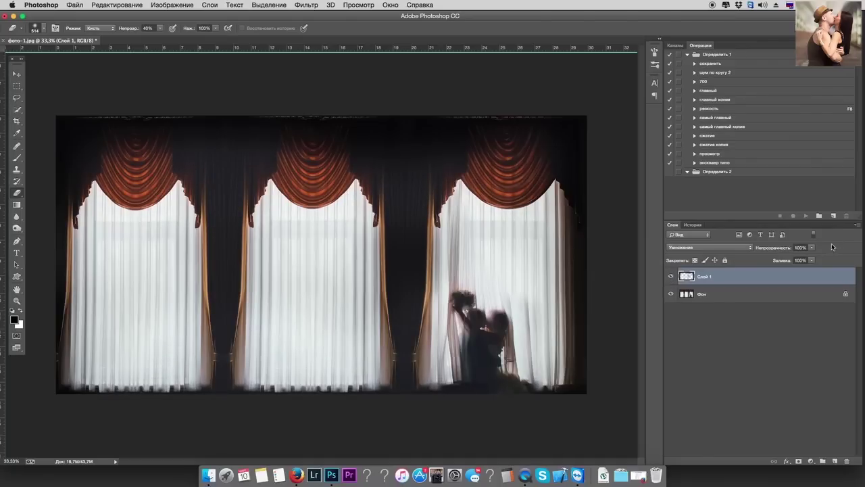
Set the darkening layer's opacity to about 86% and compare it on and off.
click(812, 247)
drag(805, 257, 807, 259)
click(812, 248)
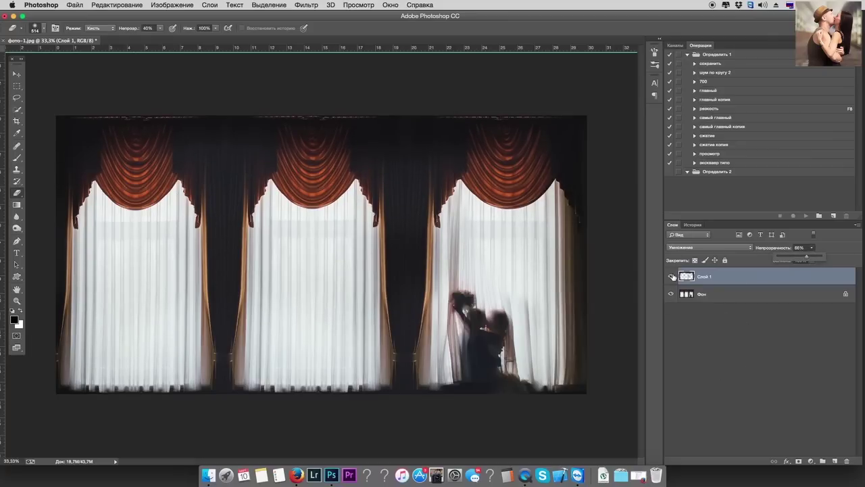
click(672, 276)
Compare with the original, then select the top strip of the photo and stretch it upward.
click(692, 224)
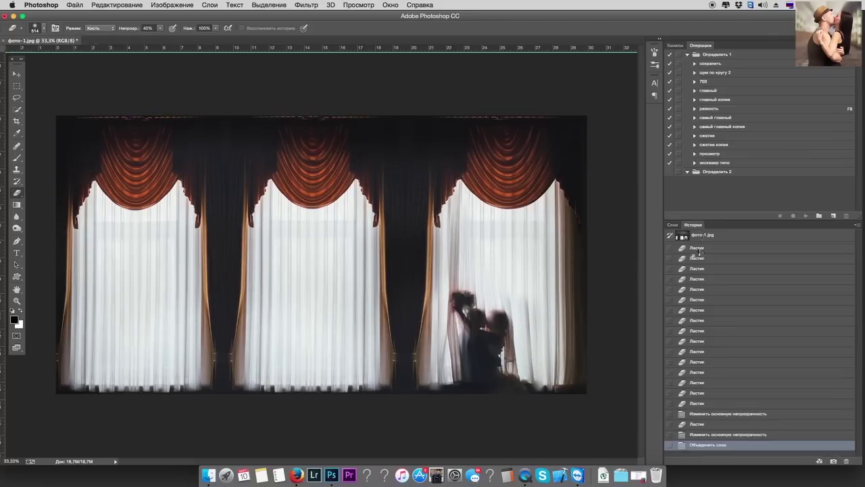
key(ctrl+z)
key(ctrl+z)
key(ctrl+z)
key(ctrl+z)
key(ctrl+z)
click(17, 86)
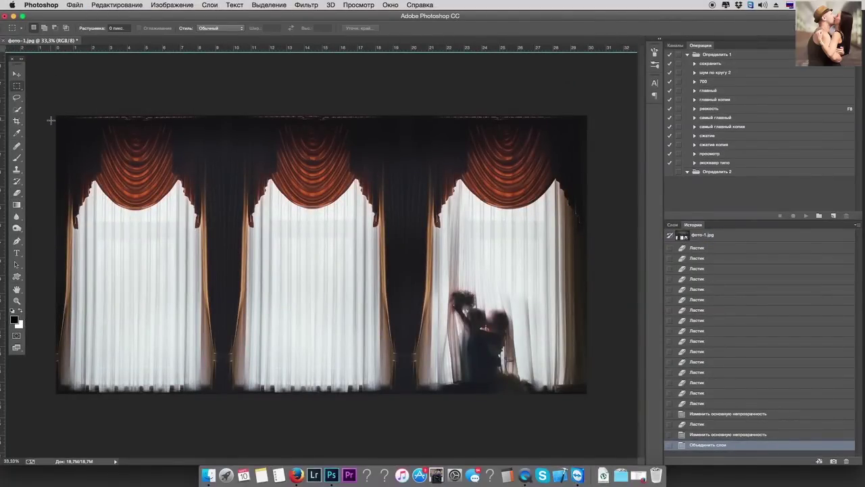
drag(51, 119, 607, 155)
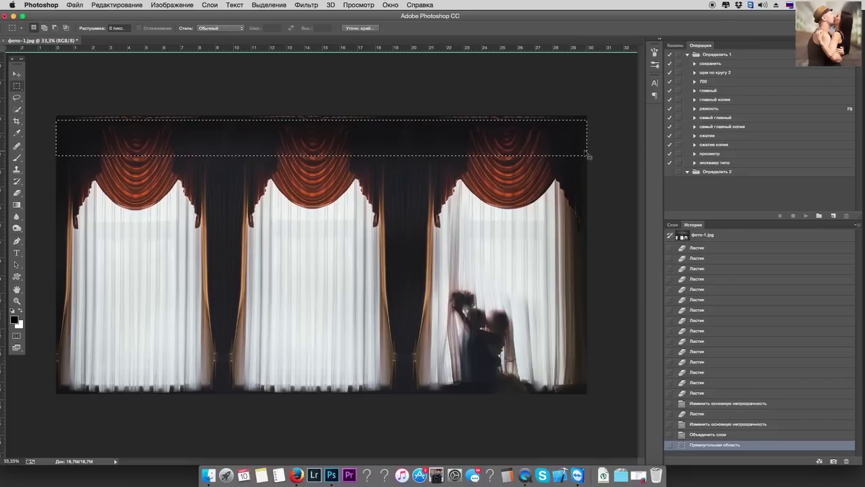
key(ctrl+t)
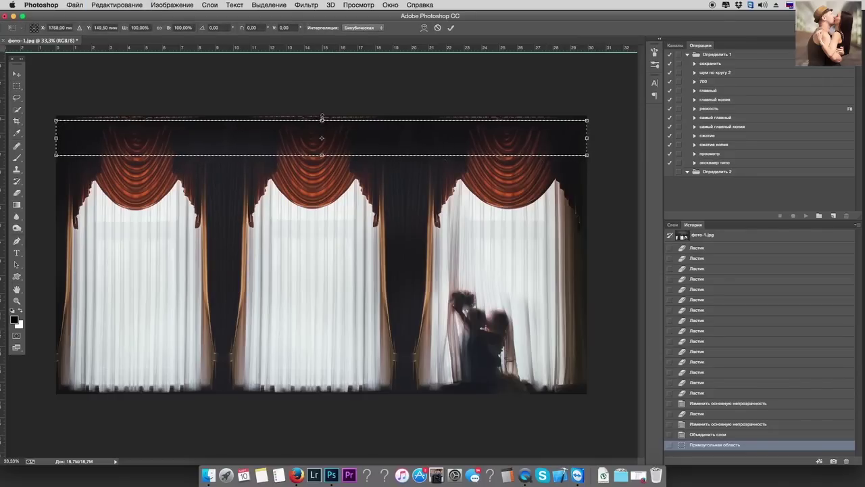
drag(322, 119, 322, 114)
key(Return)
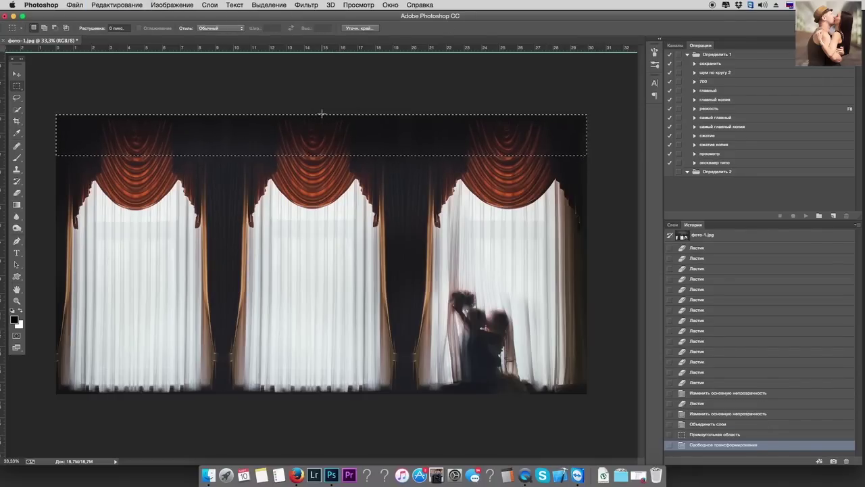
key(ctrl+d)
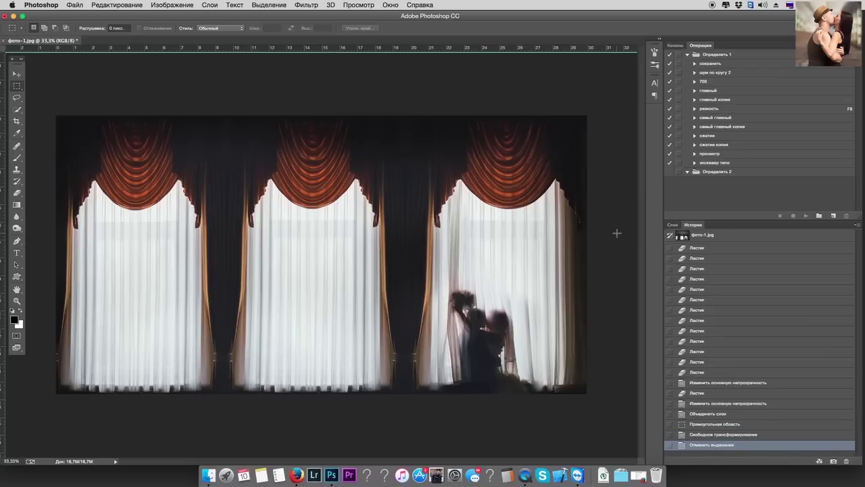
click(673, 224)
Duplicate the photo, set the copy to Screen blending, and adjust its blending options.
key(ctrl+j)
click(688, 247)
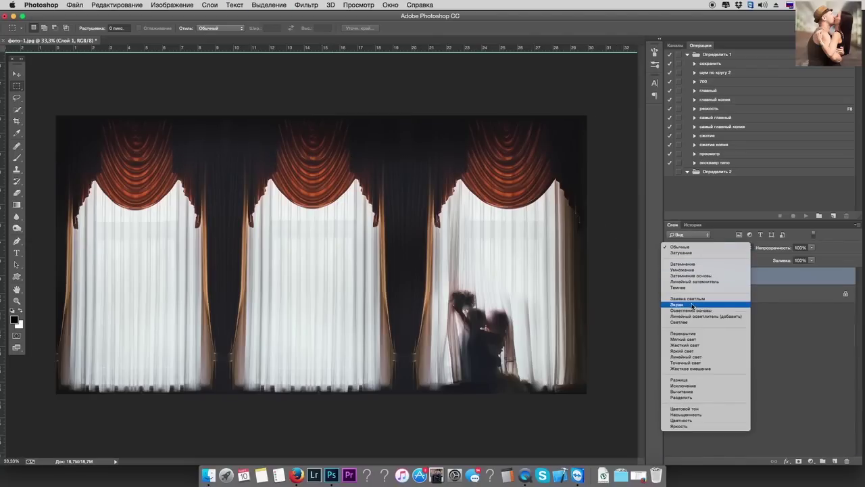
click(692, 305)
double_click(685, 282)
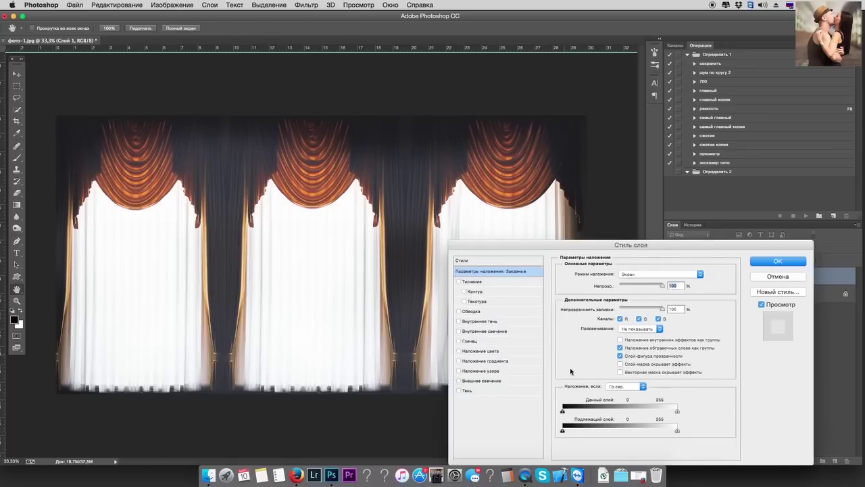
mouse_move(571, 395)
mouse_down()
mouse_move(717, 357)
mouse_move(740, 372)
mouse_move(717, 374)
mouse_up()
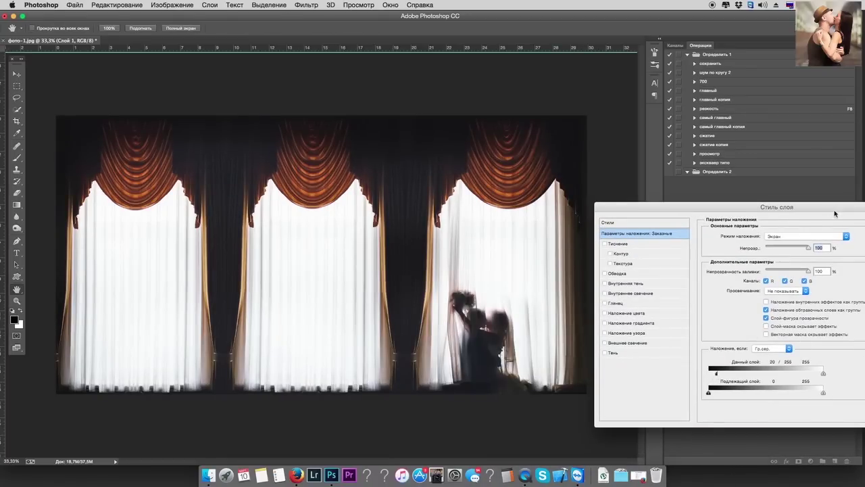
drag(835, 213, 793, 230)
click(738, 280)
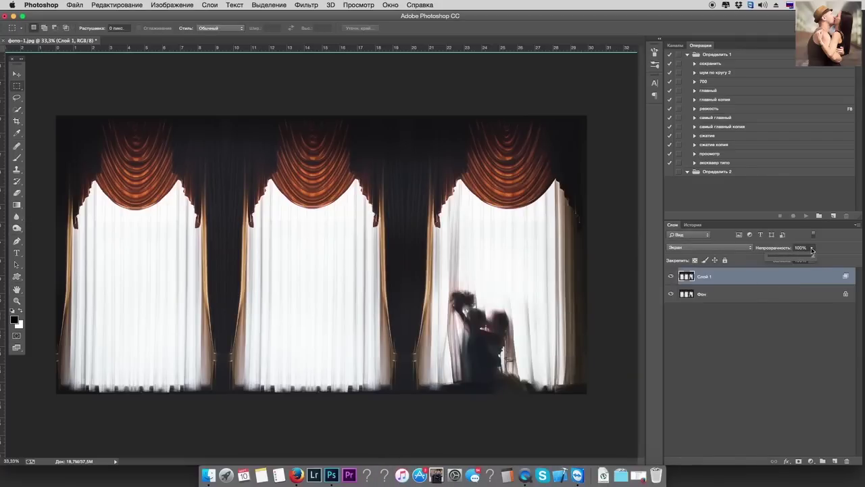
Lower the Screen copy's opacity to about 31% and merge it with Фон.
drag(784, 260, 781, 259)
click(699, 285)
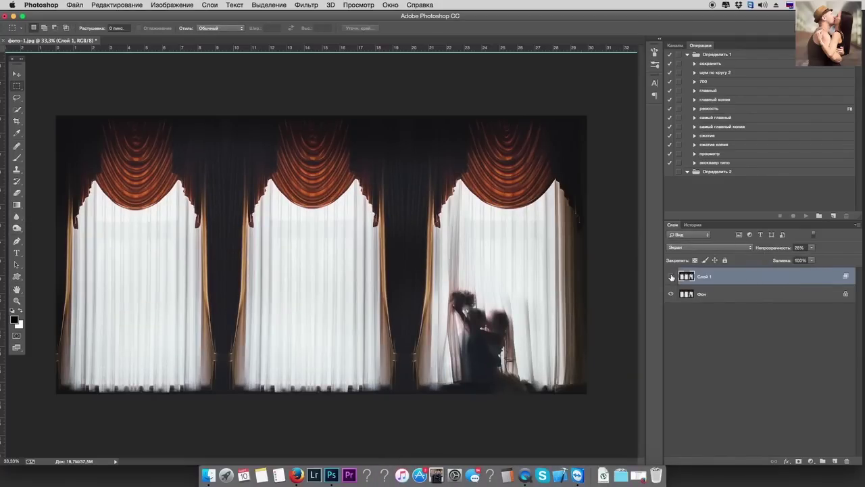
click(813, 248)
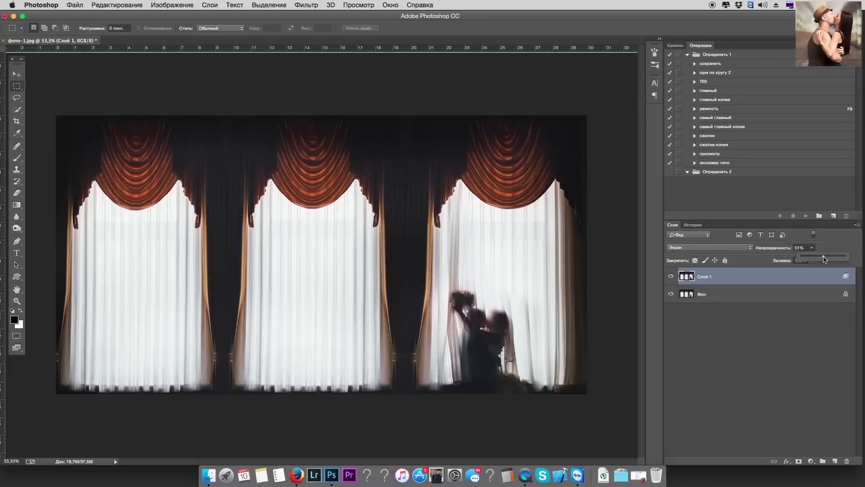
click(699, 285)
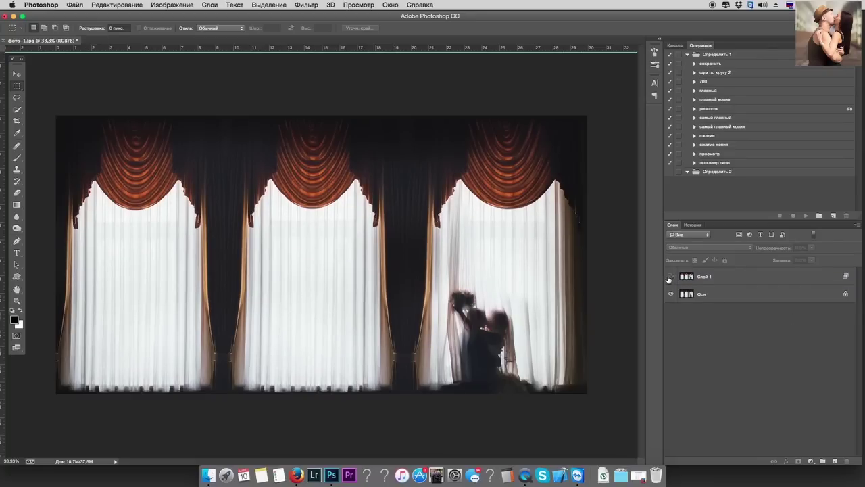
double_click(669, 276)
double_click(670, 276)
click(689, 297)
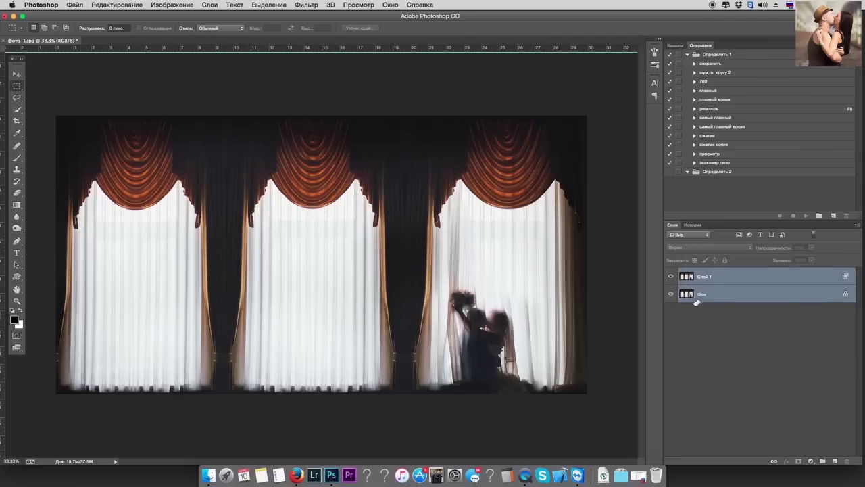
key(ctrl+shift+e)
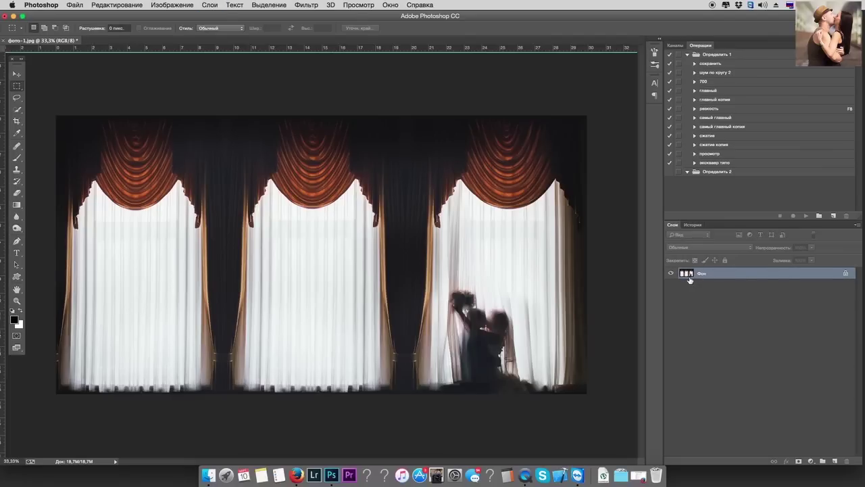
Duplicate the background and apply Add Noise at 10% amount.
key(ctrl+j)
click(306, 5)
mouse_move(307, 178)
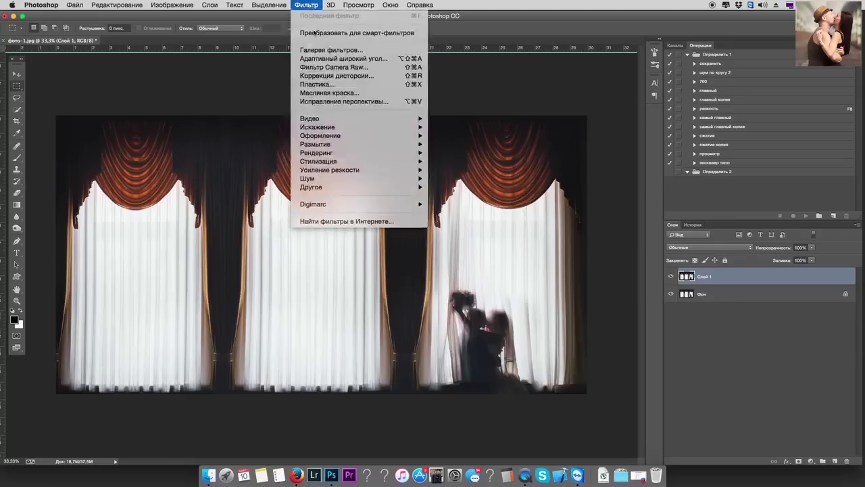
click(459, 178)
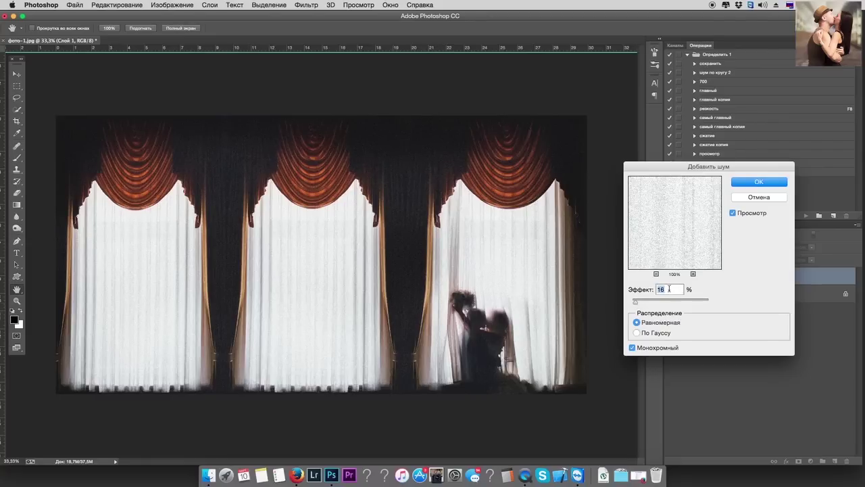
text(10)
click(753, 182)
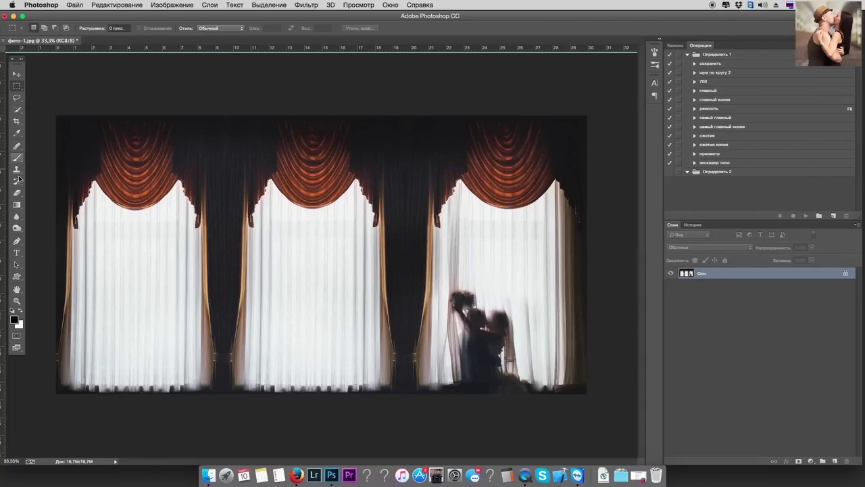
click(18, 124)
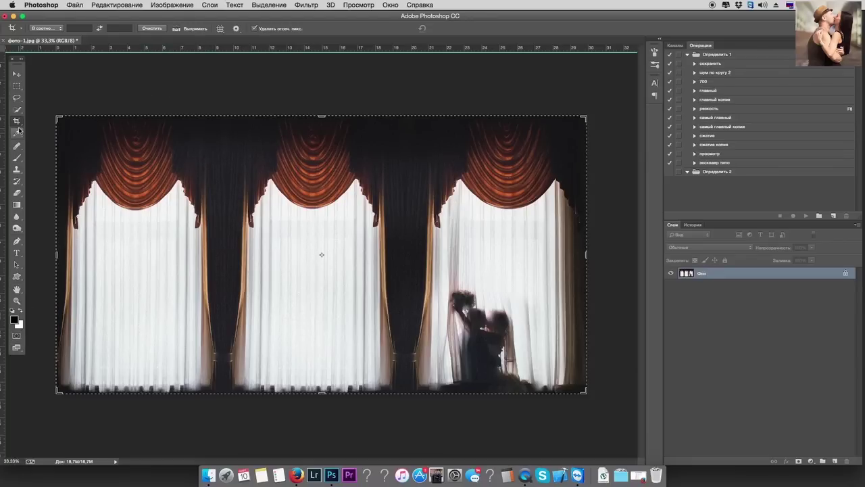
Crop outward to add black bars above and below the photo, then run the сжатие action.
click(21, 312)
drag(322, 116, 322, 105)
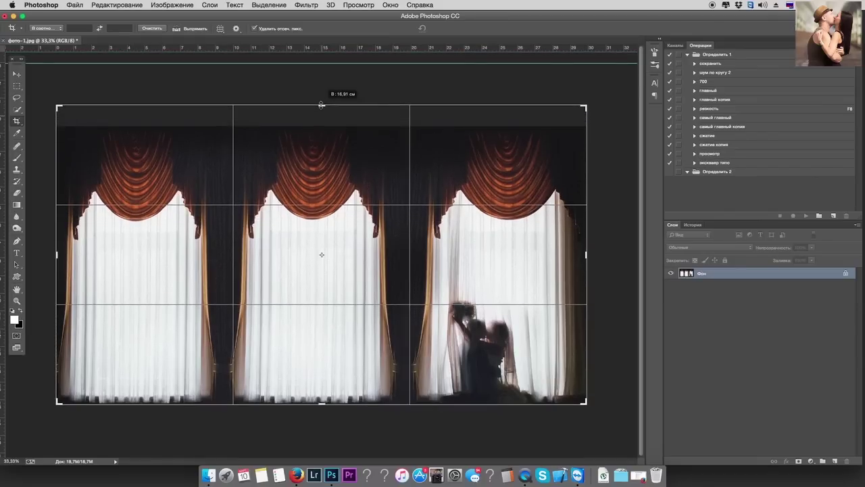
drag(322, 405, 321, 419)
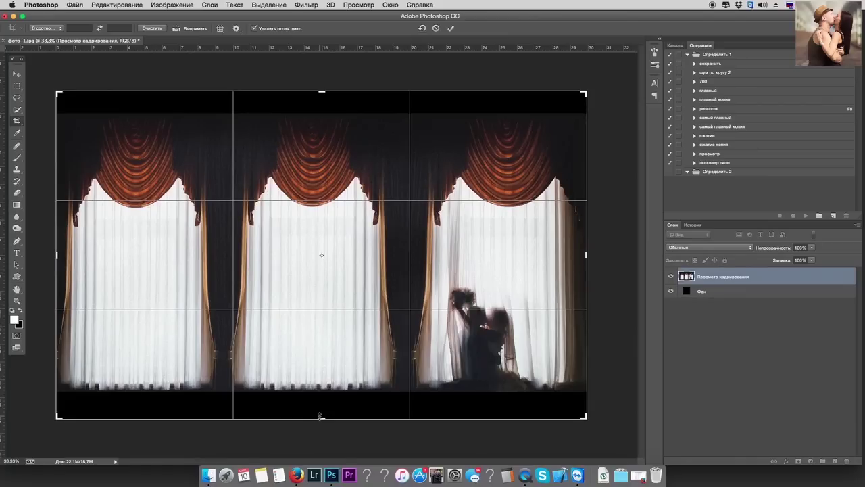
key(Return)
click(707, 136)
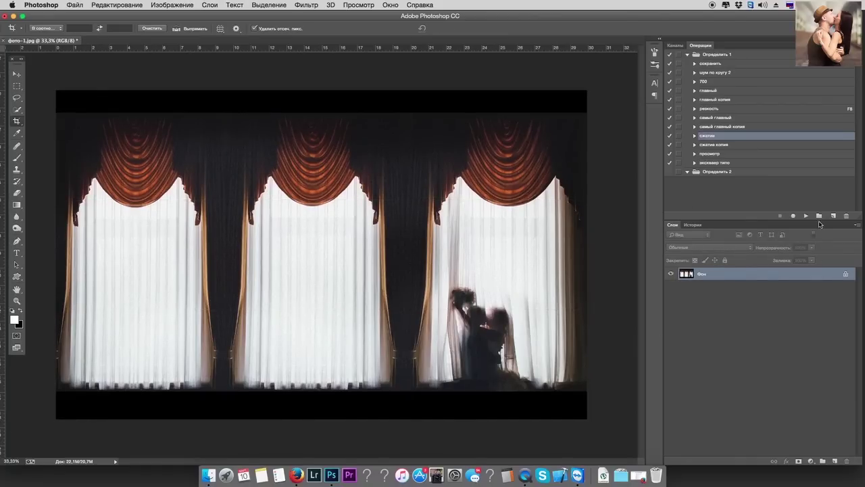
click(806, 222)
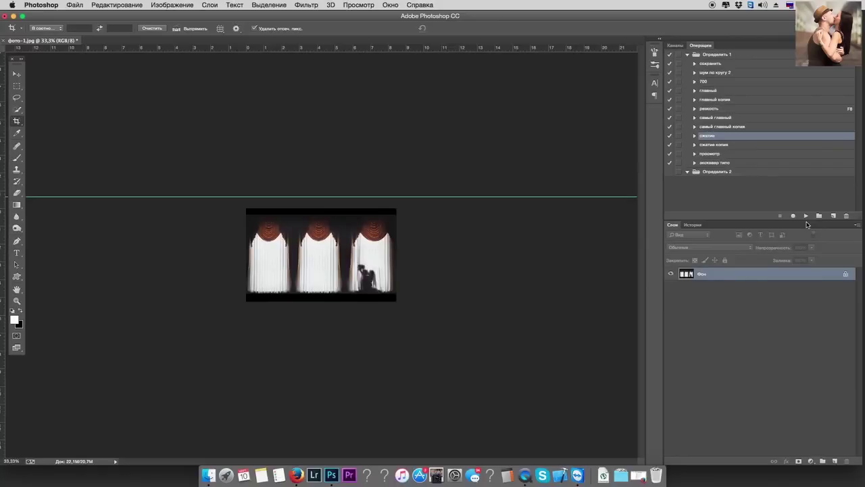